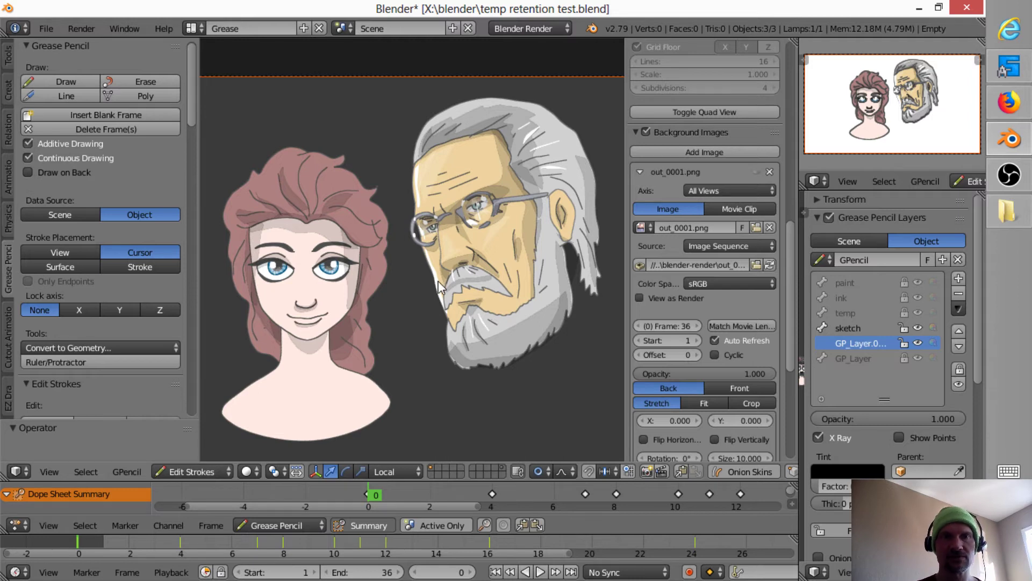
Render the two grease-pencil portraits with F12, zoom out on the render, then leave it
{"action": "scroll", "coordinate": [405, 292], "scroll_direction": "down", "scroll_amount": 7}
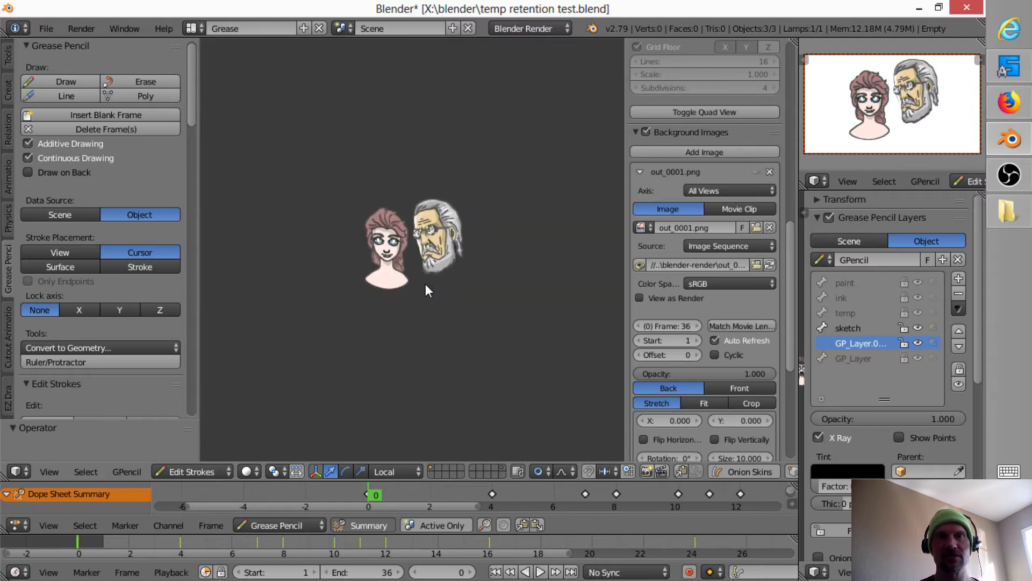
{"action": "scroll", "coordinate": [485, 227], "scroll_direction": "up", "scroll_amount": 4}
{"action": "scroll", "coordinate": [485, 227], "scroll_direction": "up", "scroll_amount": 5}
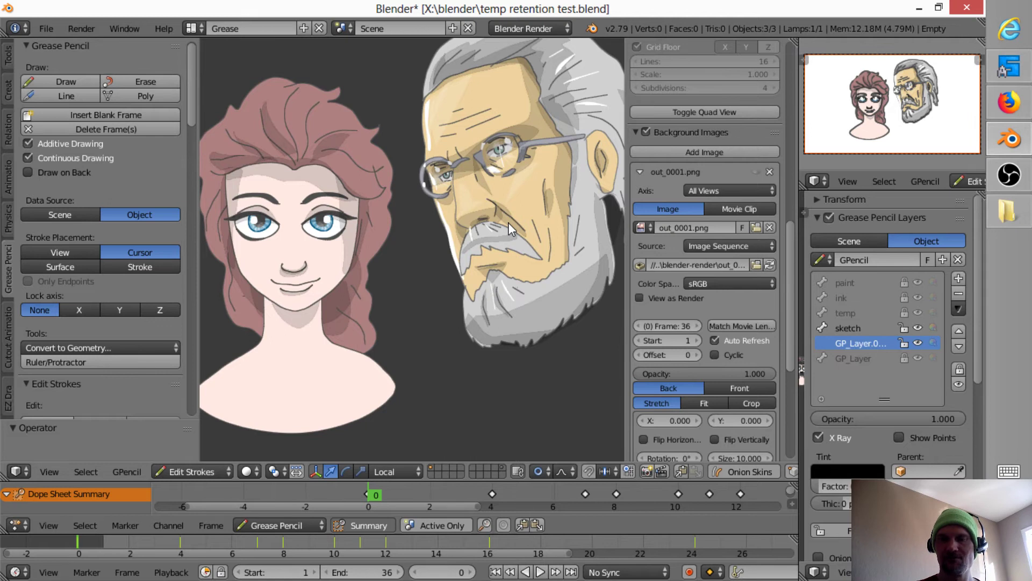
{"action": "scroll", "coordinate": [508, 222], "scroll_direction": "down", "scroll_amount": 3}
{"action": "scroll", "coordinate": [508, 221], "scroll_direction": "up", "scroll_amount": 2}
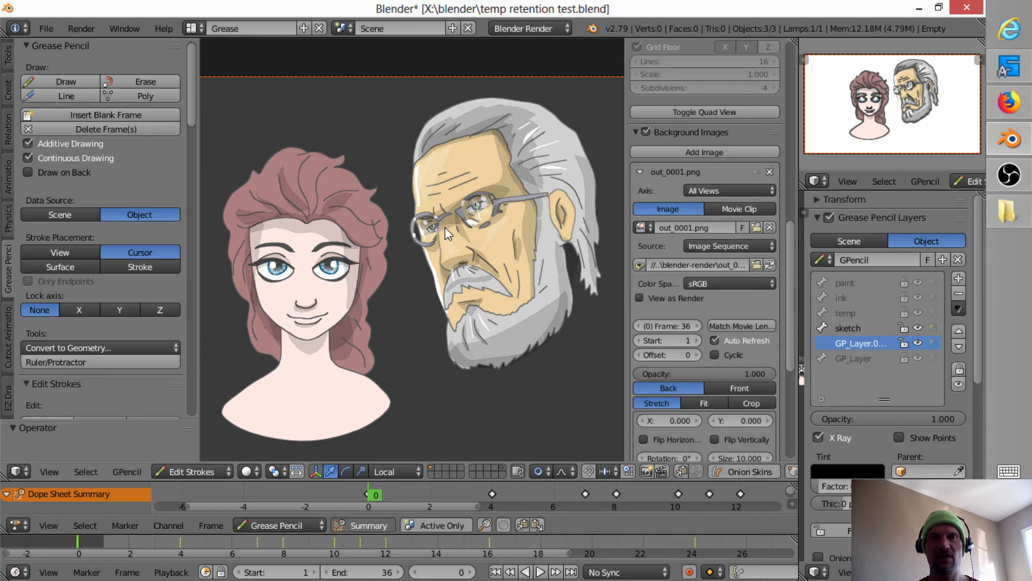
{"action": "key", "text": "F12"}
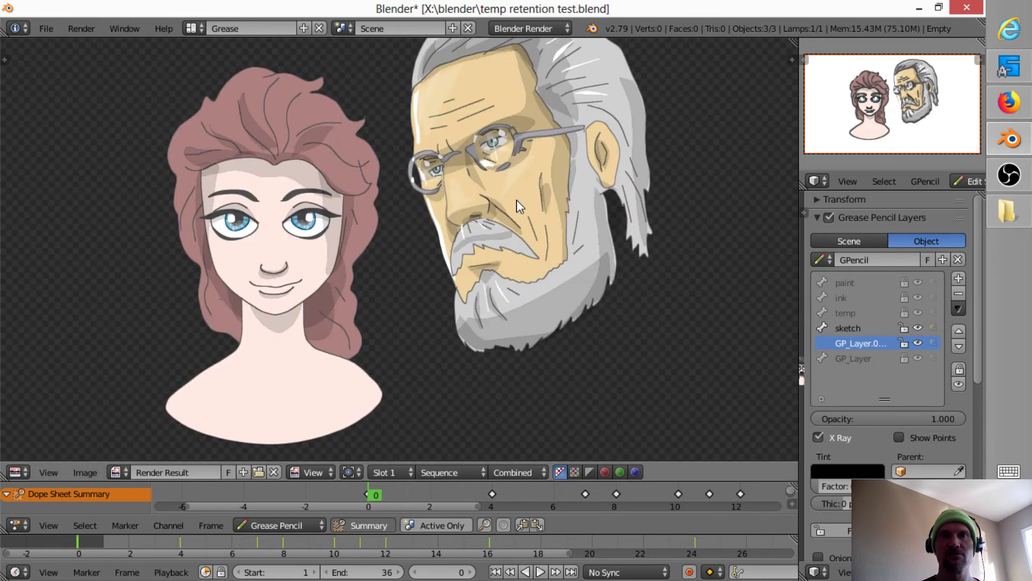
{"action": "middle_click_drag", "start_coordinate": [480, 239], "coordinate": [460, 259], "text": "ctrl"}
{"action": "key", "text": "Escape"}
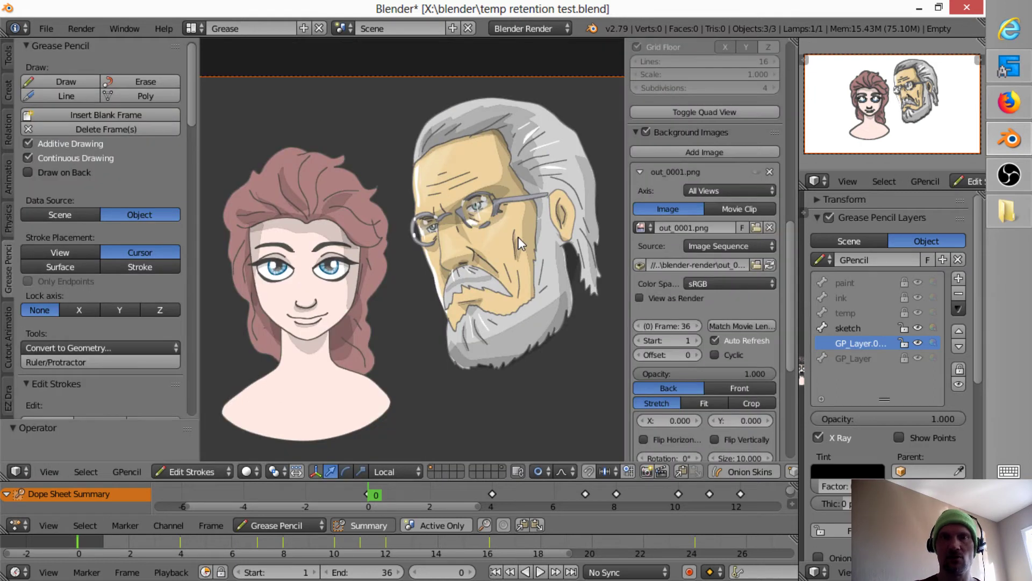
Cycle through the UV Editing and Grease layouts and editor types, ending on Scripting
{"action": "key", "text": "ctrl+Right"}
{"action": "key", "text": "ctrl+Right"}
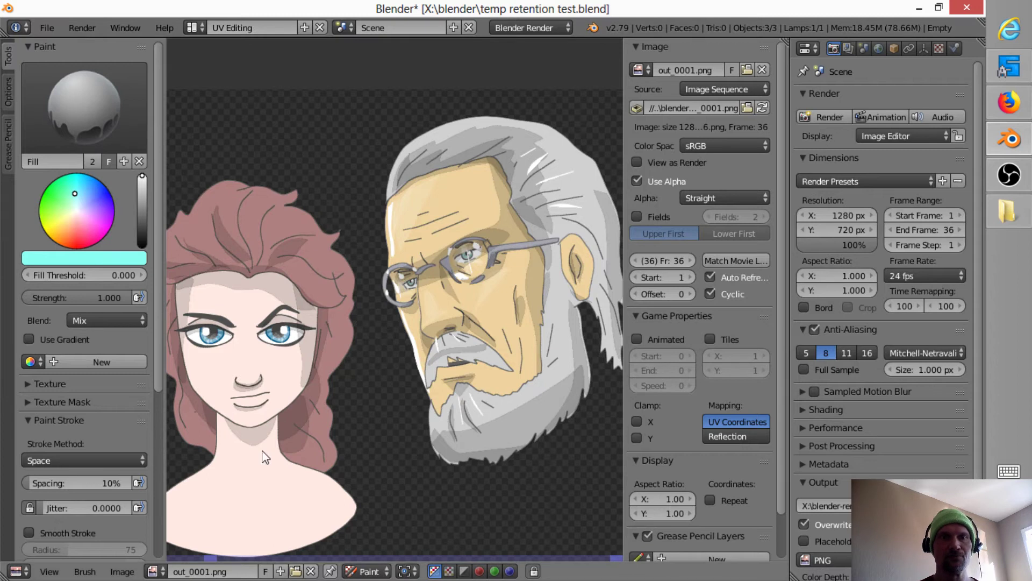
{"action": "key", "text": "ctrl+Left"}
{"action": "key", "text": "ctrl+Left"}
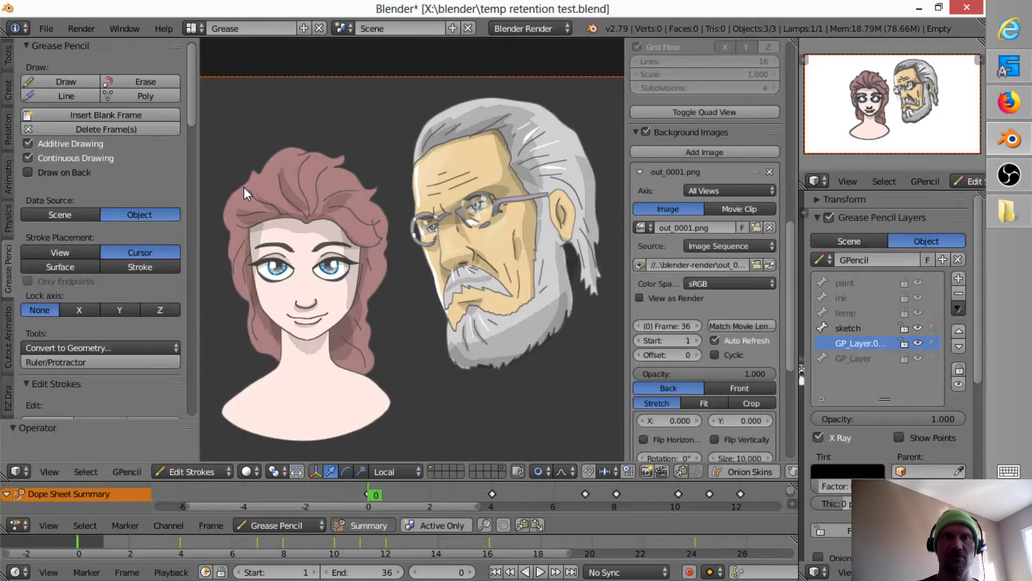
{"action": "left_click", "coordinate": [19, 471]}
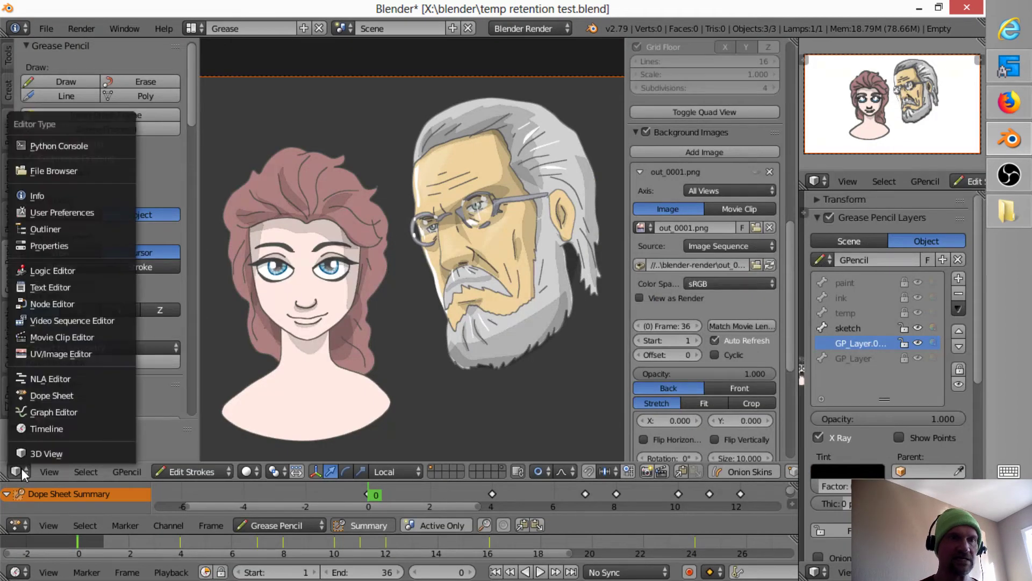
{"action": "left_click", "coordinate": [47, 353]}
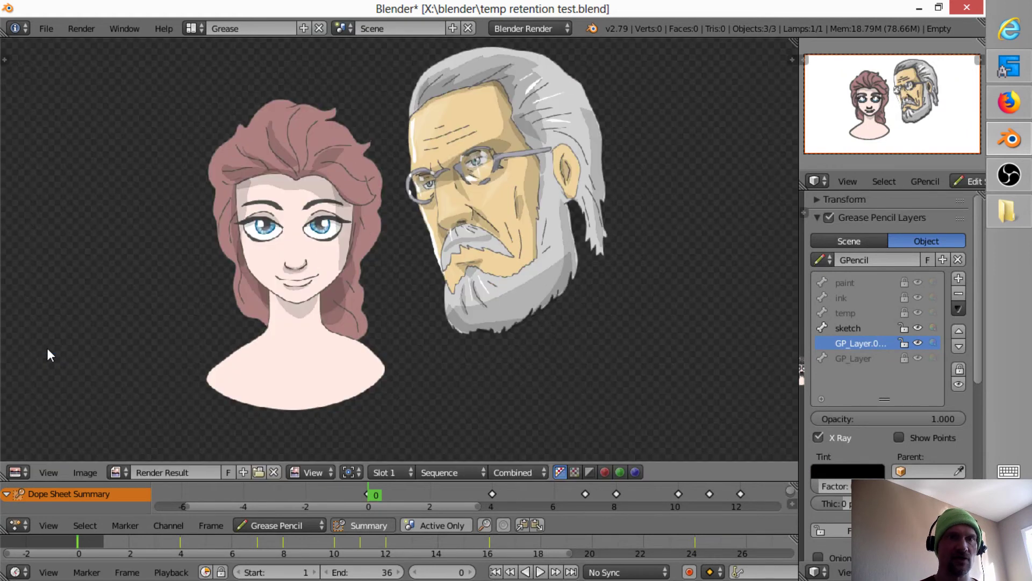
{"action": "left_click", "coordinate": [18, 471]}
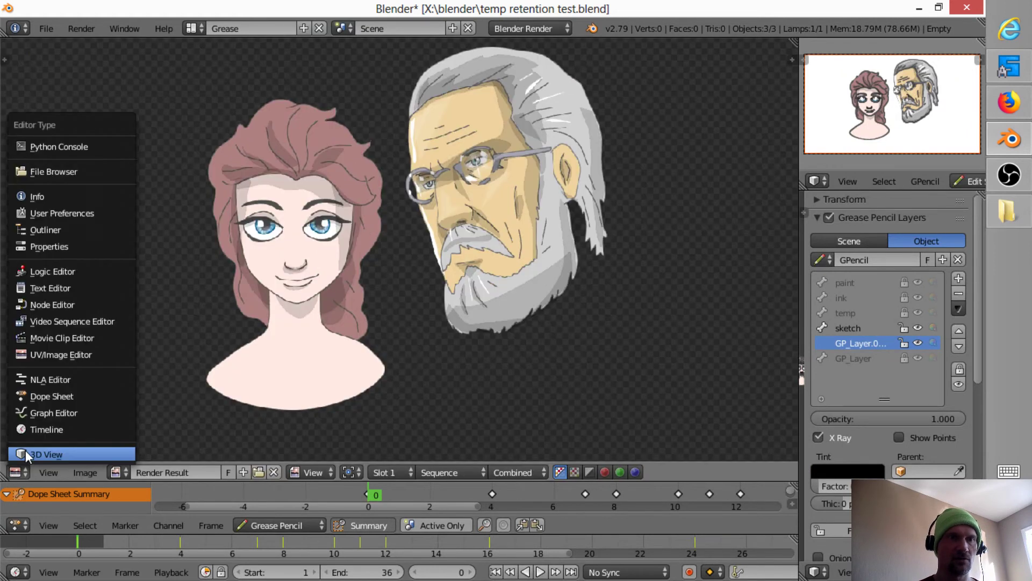
{"action": "left_click", "coordinate": [25, 450]}
{"action": "key", "text": "ctrl+Right"}
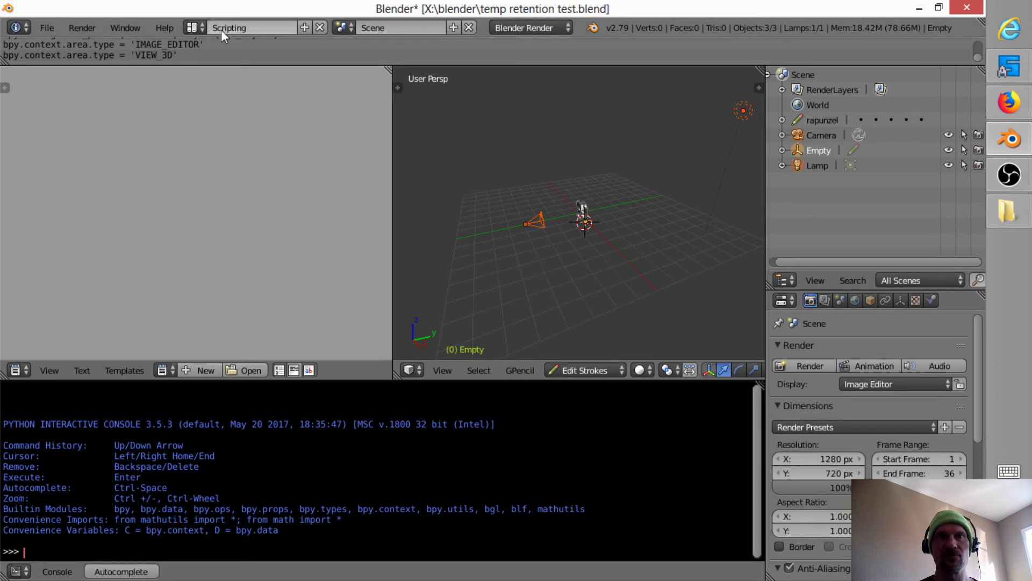
Switch the screen layout to UV Editing
{"action": "left_click", "coordinate": [193, 27]}
{"action": "left_click", "coordinate": [213, 123]}
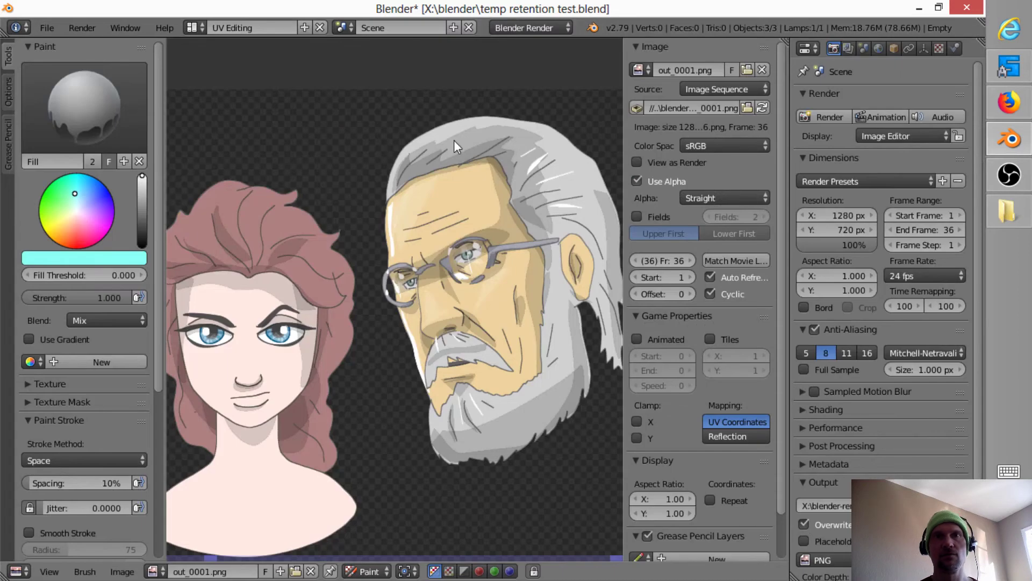
{"action": "scroll", "coordinate": [431, 251], "scroll_direction": "down", "scroll_amount": 2}
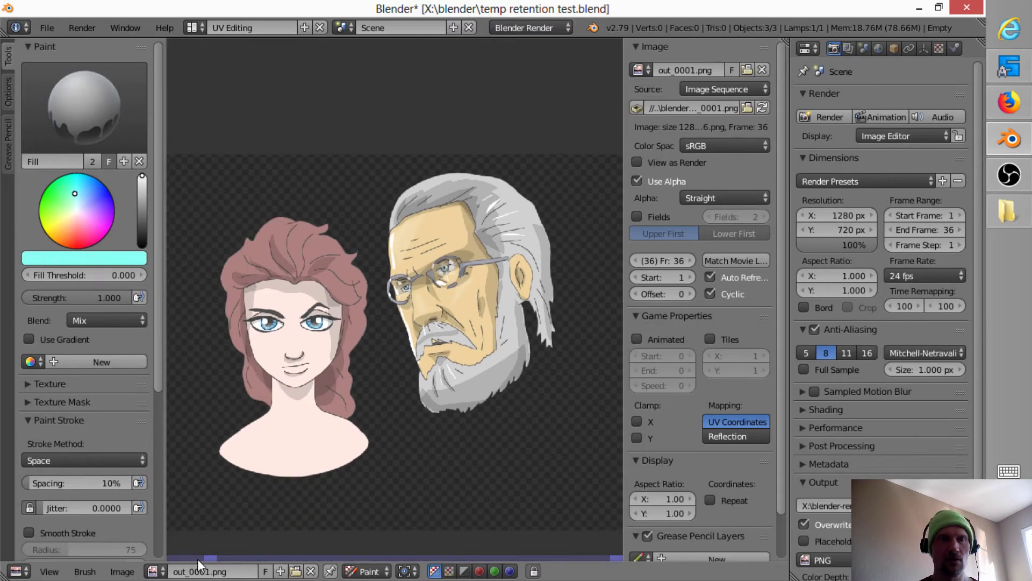
Display the Render Result image in the image editor and set its mode to Paint
{"action": "left_click", "coordinate": [153, 571]}
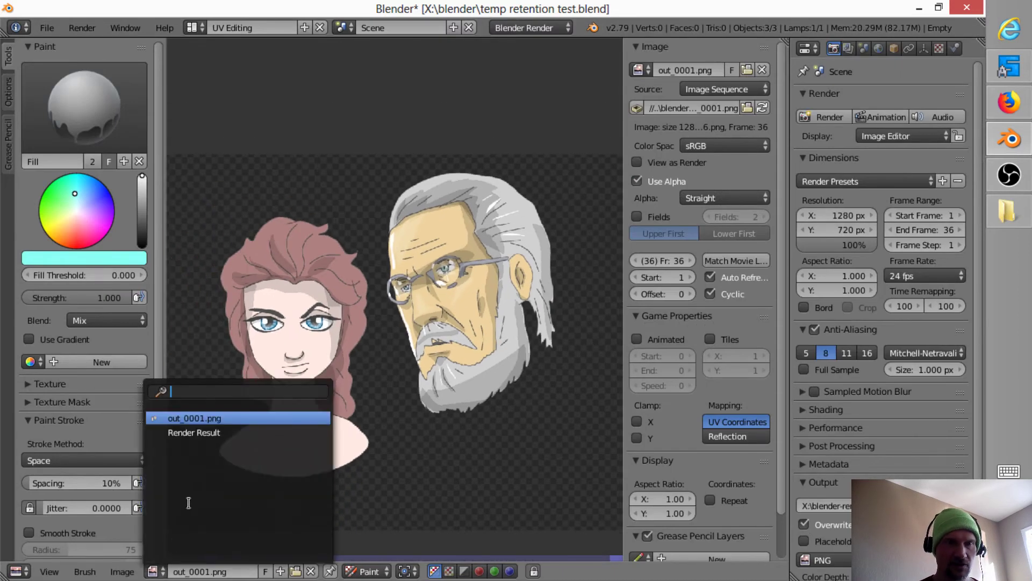
{"action": "left_click", "coordinate": [220, 434]}
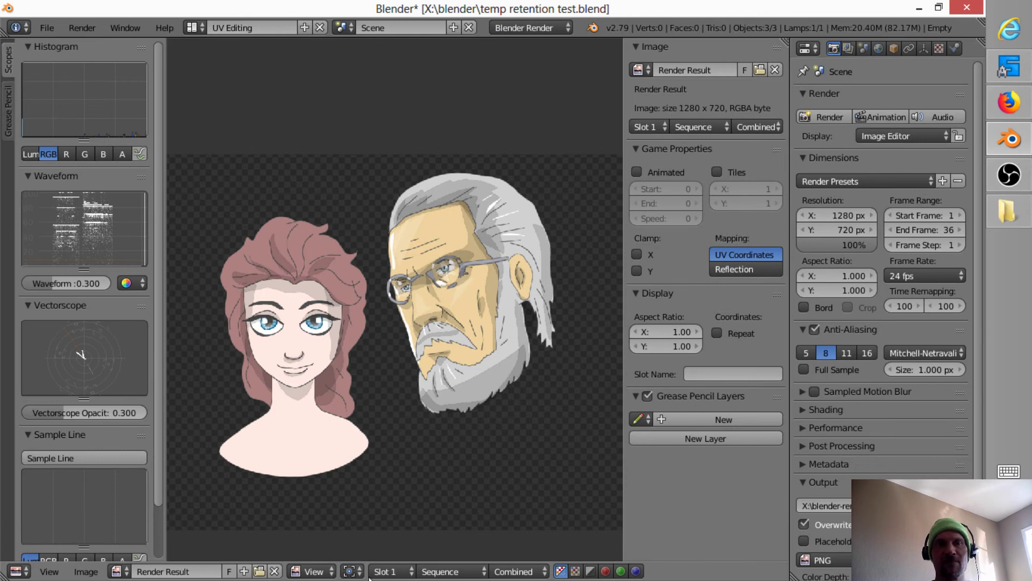
{"action": "left_click", "coordinate": [324, 573]}
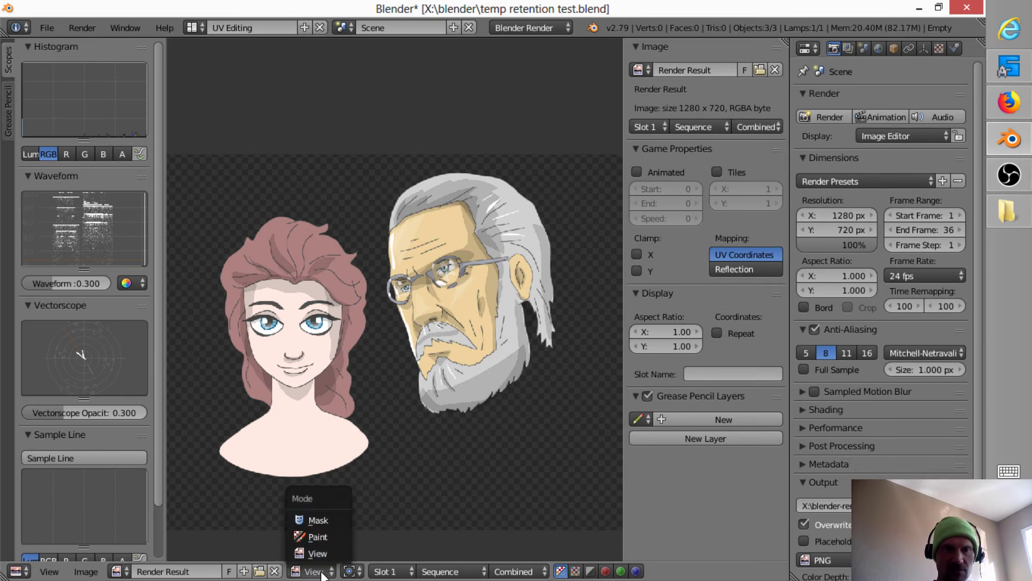
{"action": "left_click", "coordinate": [333, 536]}
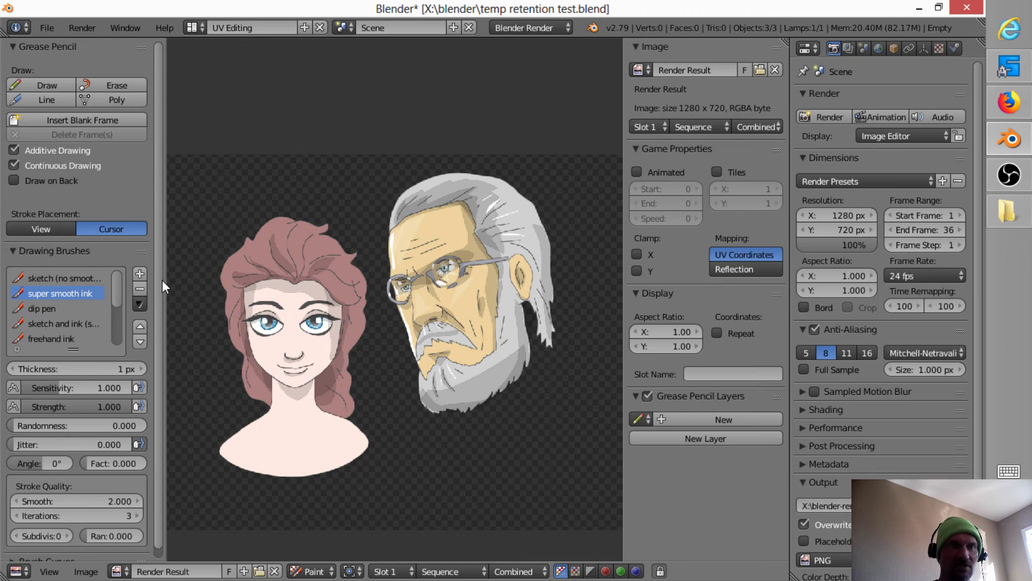
{"action": "scroll", "coordinate": [162, 272], "scroll_direction": "down", "scroll_amount": 2}
{"action": "scroll", "coordinate": [161, 269], "scroll_direction": "up", "scroll_amount": 2}
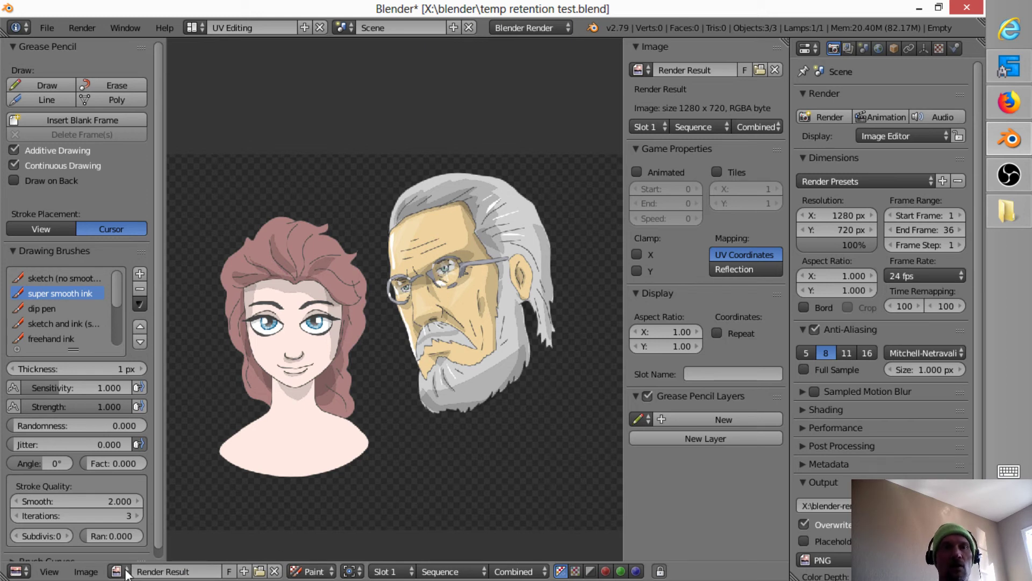
Save the render as untitled.png in the root of the X: drive
{"action": "left_click", "coordinate": [85, 571]}
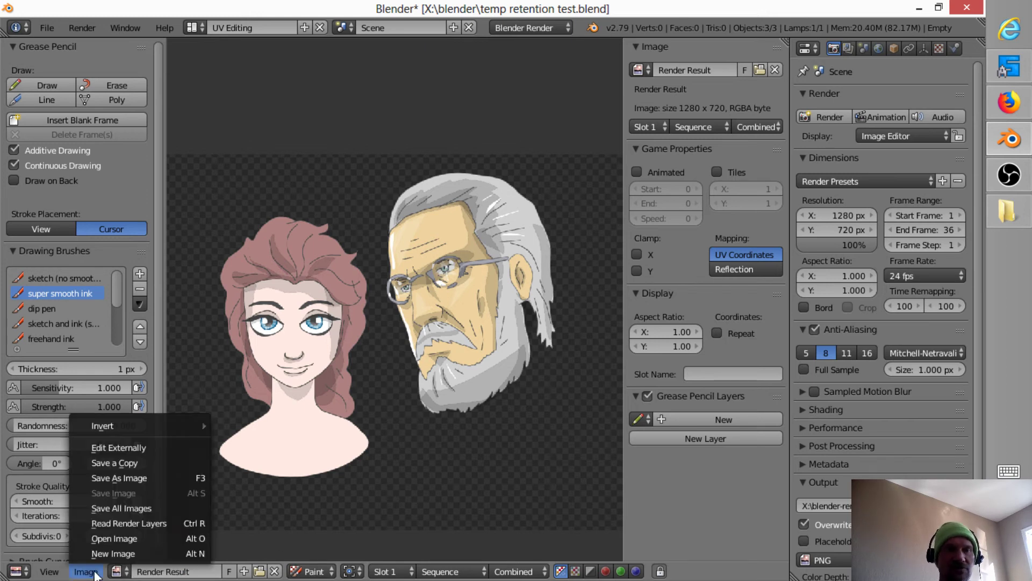
{"action": "left_click", "coordinate": [138, 477]}
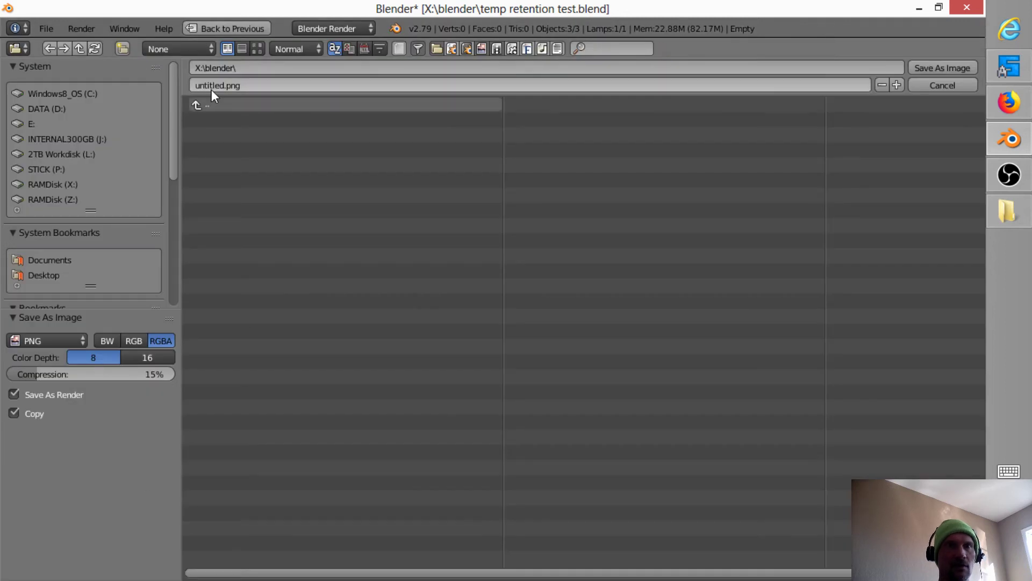
{"action": "left_click", "coordinate": [208, 104]}
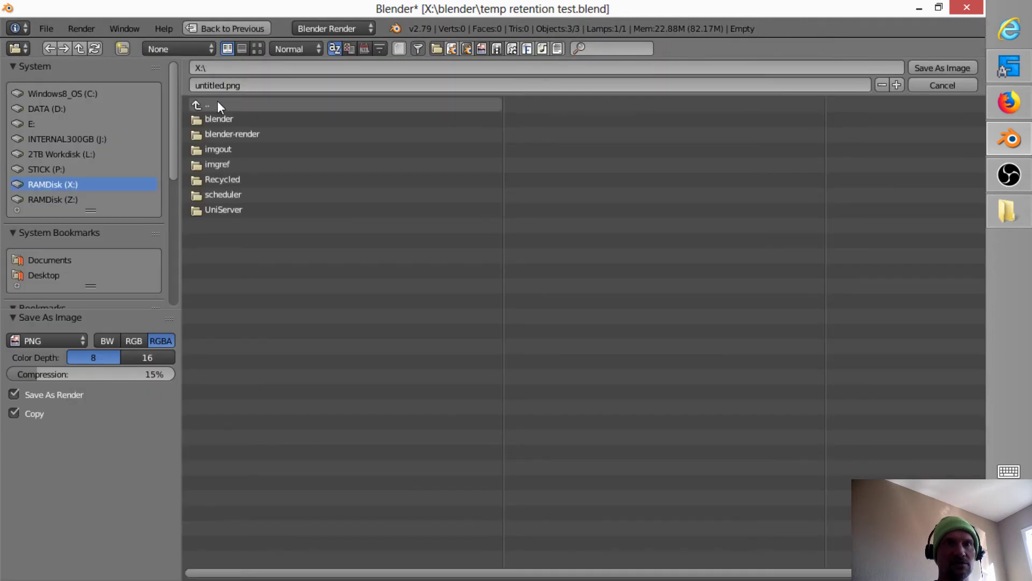
{"action": "left_click", "coordinate": [940, 66]}
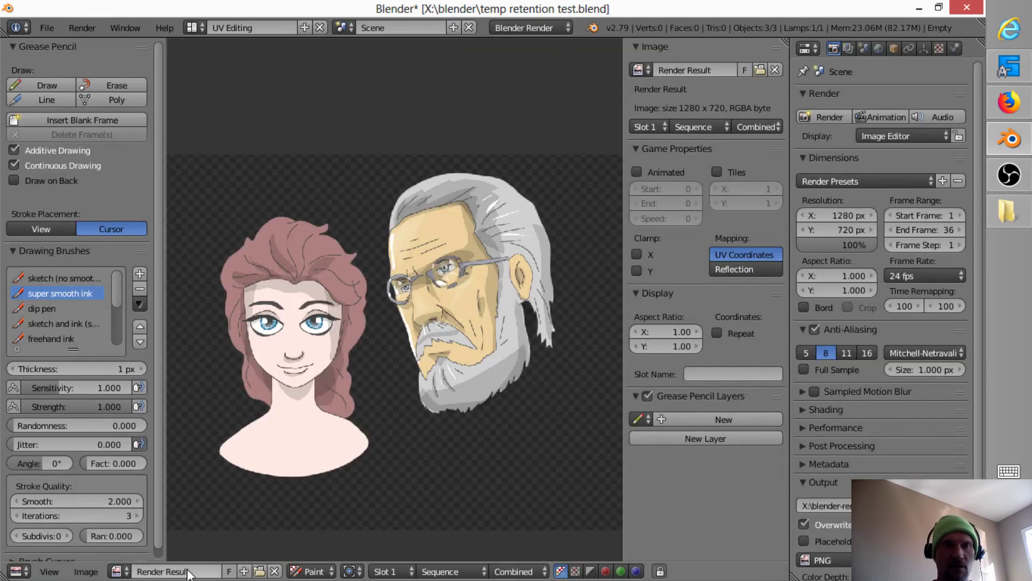
Reopen X:\untitled.png in the image editor
{"action": "left_click", "coordinate": [259, 571]}
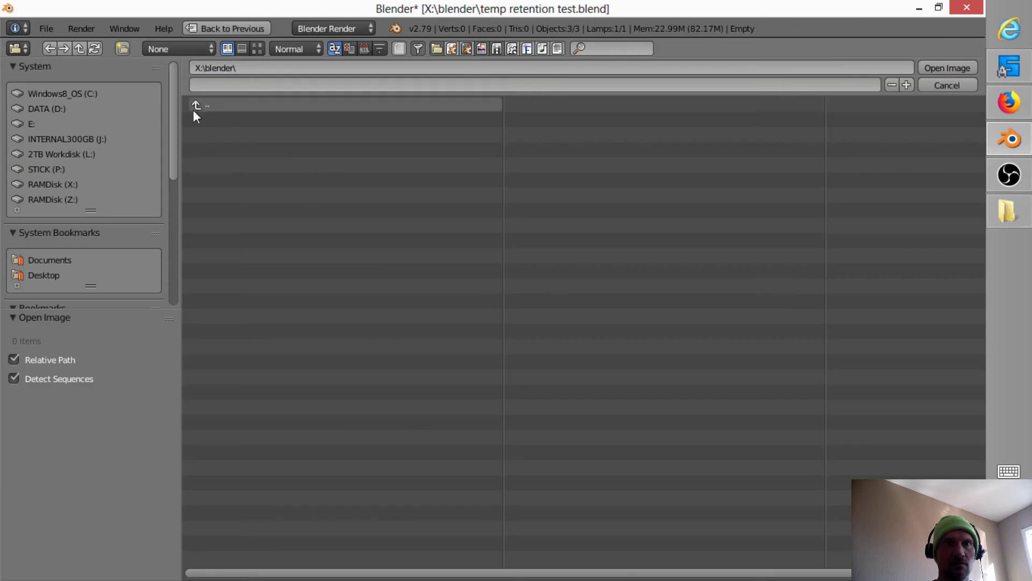
{"action": "left_click", "coordinate": [199, 104]}
{"action": "double_click", "coordinate": [225, 224]}
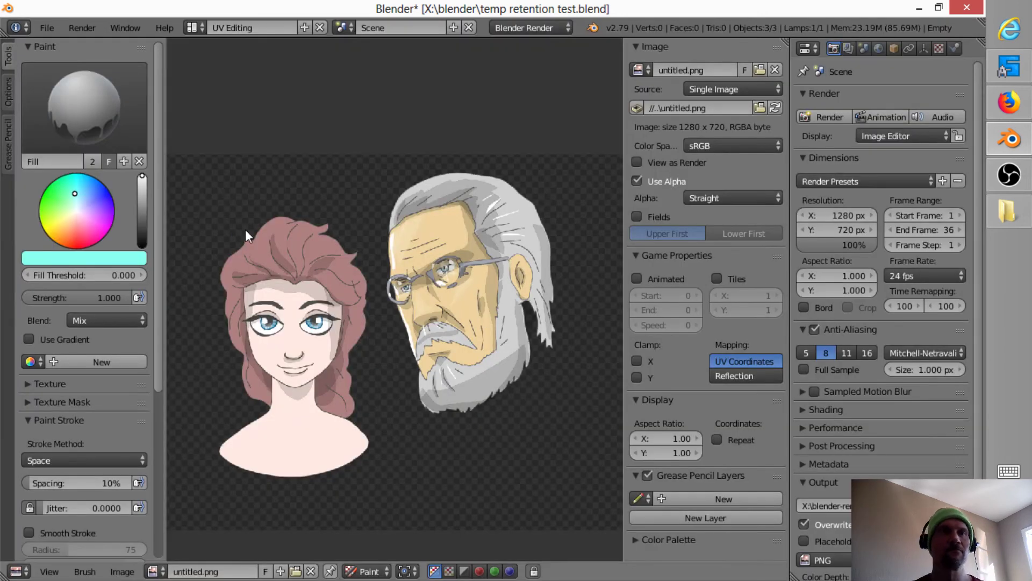
Fill the image's transparent background bright green, save it with Alt+S, and return to Grease
{"action": "left_click", "coordinate": [405, 347]}
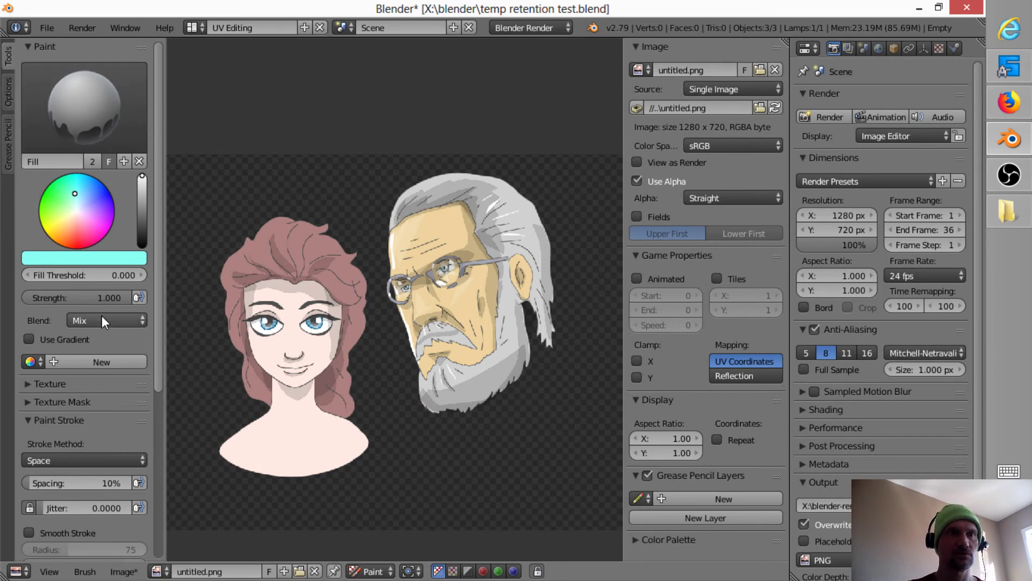
{"action": "left_click_drag", "start_coordinate": [67, 213], "coordinate": [52, 205]}
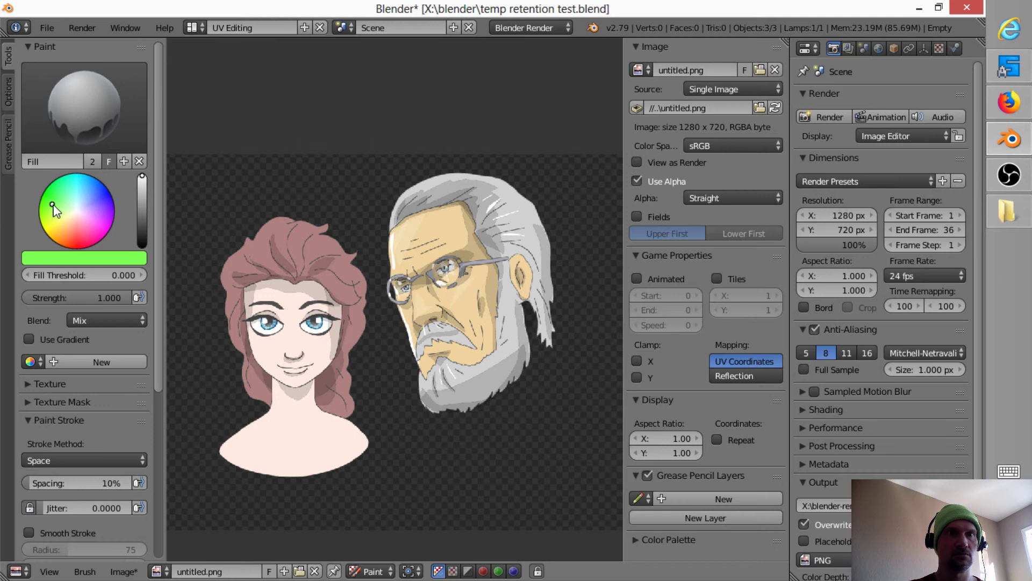
{"action": "left_click", "coordinate": [257, 212]}
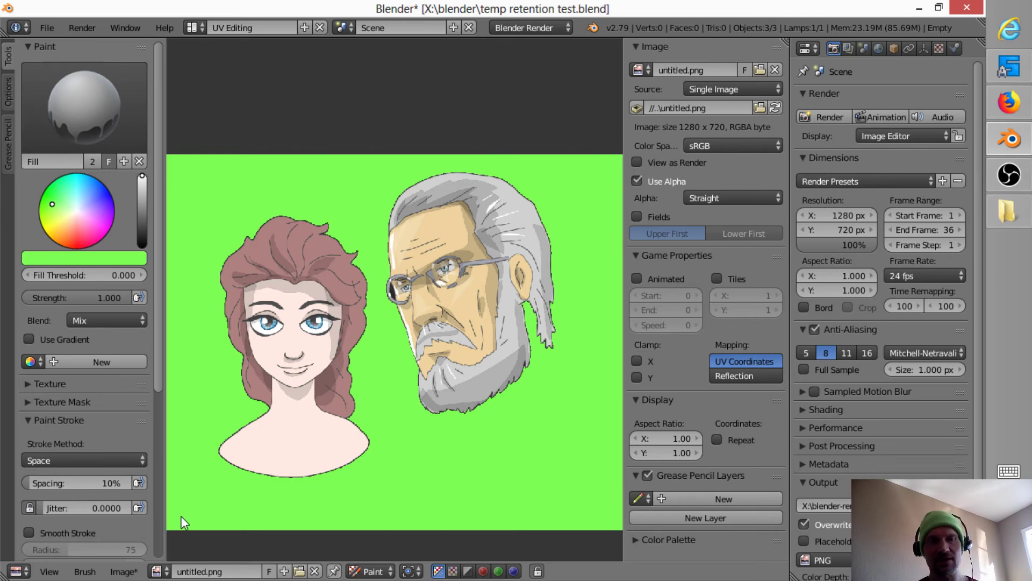
{"action": "key", "text": "alt+s"}
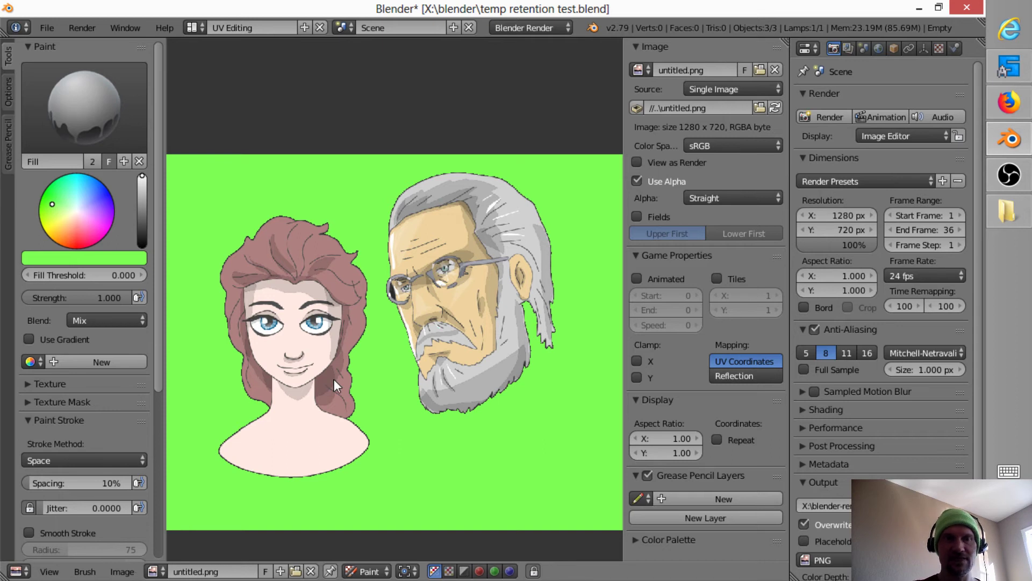
{"action": "key", "text": "ctrl+Left"}
{"action": "key", "text": "ctrl+Left"}
{"action": "key", "text": "ctrl+Left"}
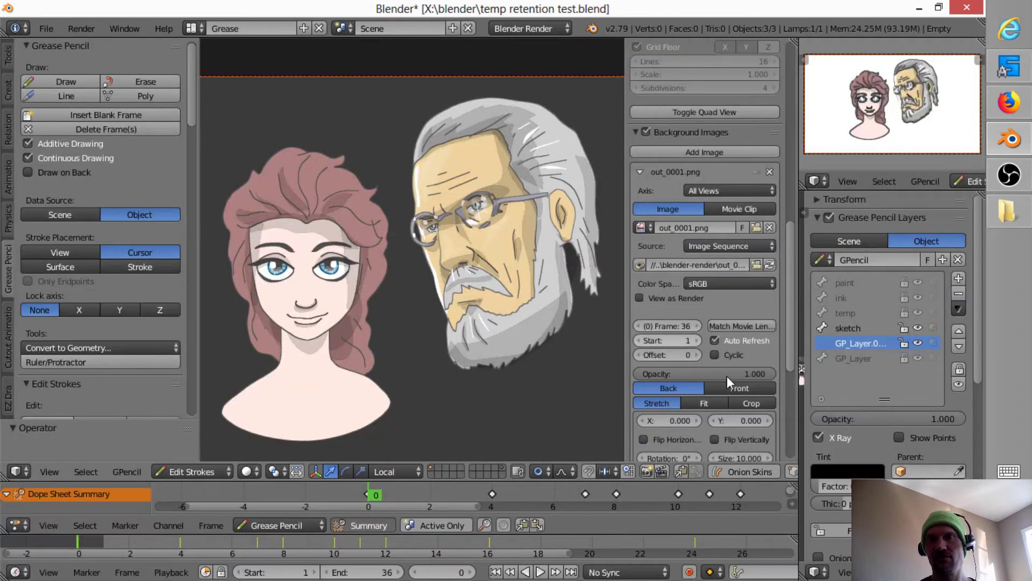
Swap the out_0001.png background image for X:\untitled.png in the Background Images panel
{"action": "scroll", "coordinate": [786, 338], "scroll_direction": "down", "scroll_amount": 8}
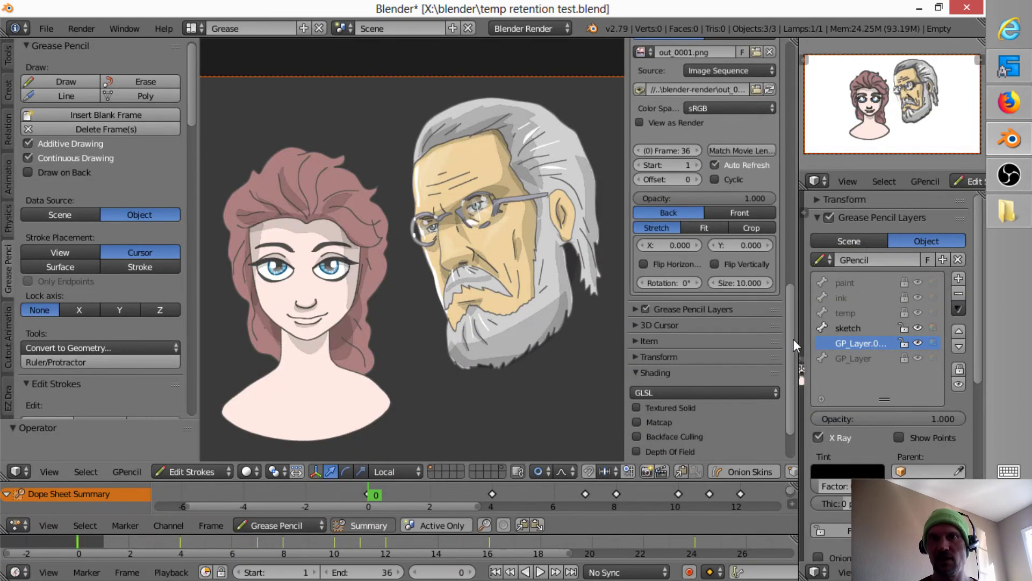
{"action": "scroll", "coordinate": [789, 291], "scroll_direction": "up", "scroll_amount": 7}
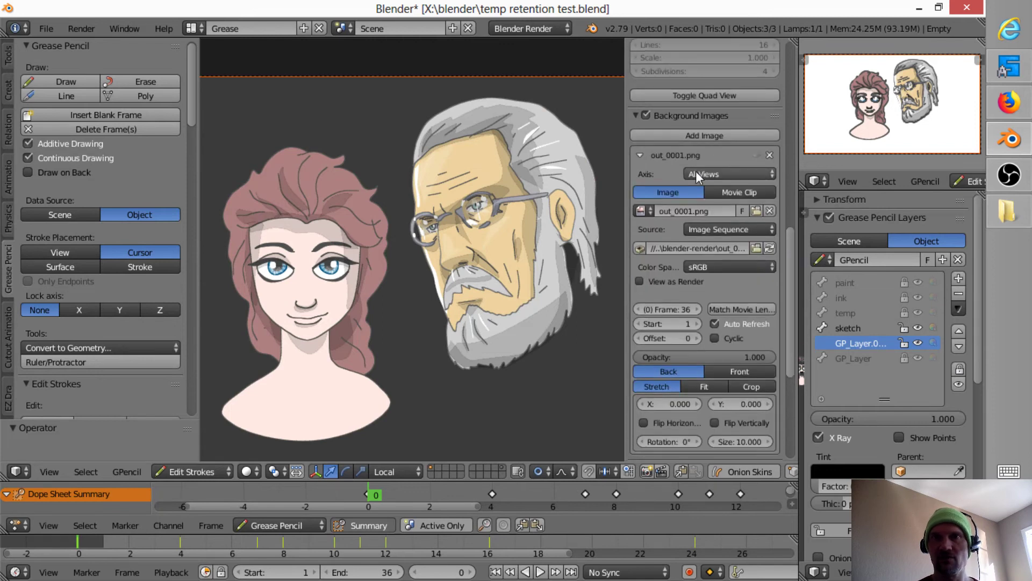
{"action": "left_click", "coordinate": [754, 211]}
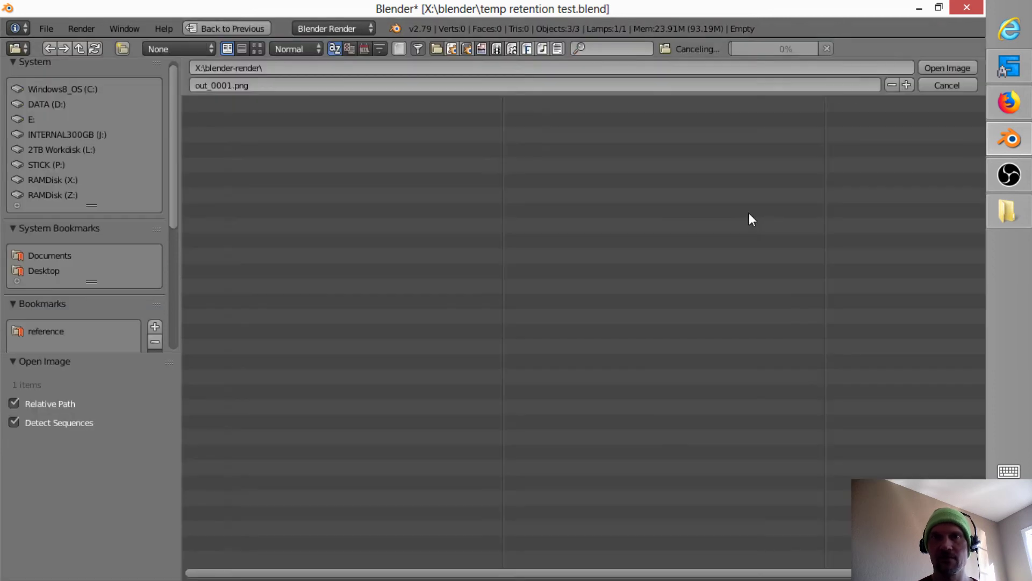
{"action": "left_click", "coordinate": [204, 105]}
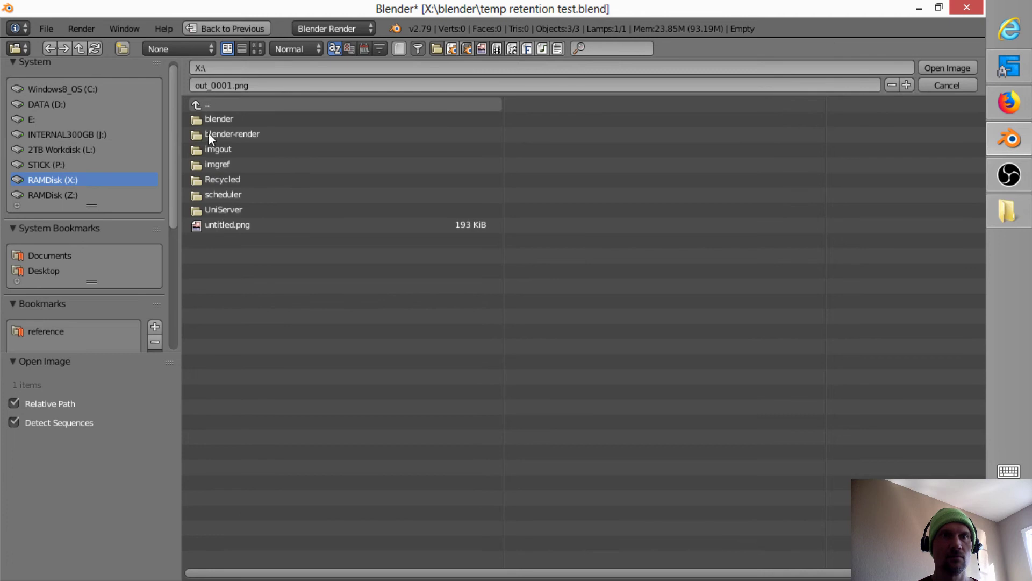
{"action": "double_click", "coordinate": [230, 225]}
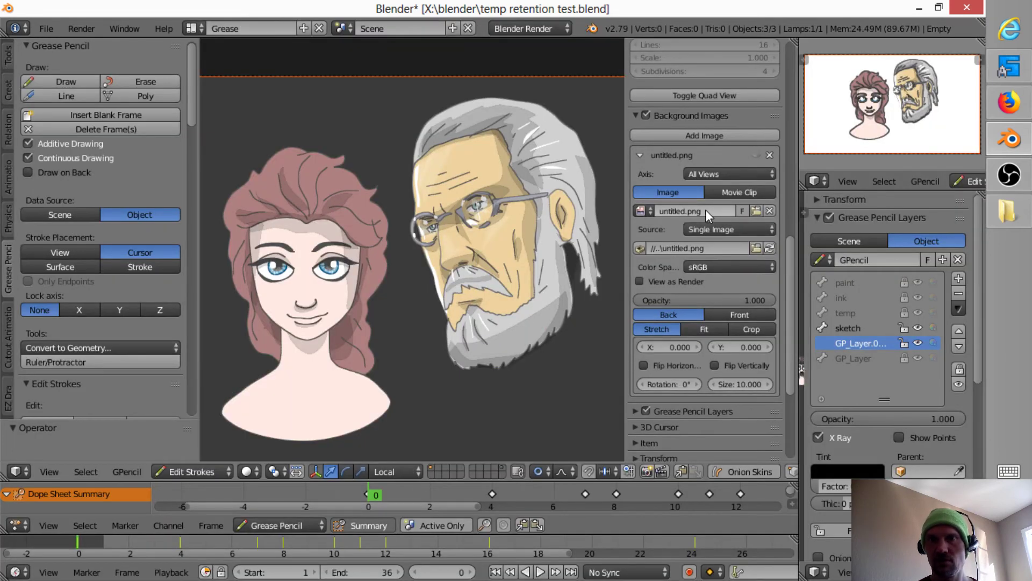
Make the green untitled.png background visible and hide the GP_Layer strokes
{"action": "scroll", "coordinate": [513, 299], "scroll_direction": "down", "scroll_amount": 2}
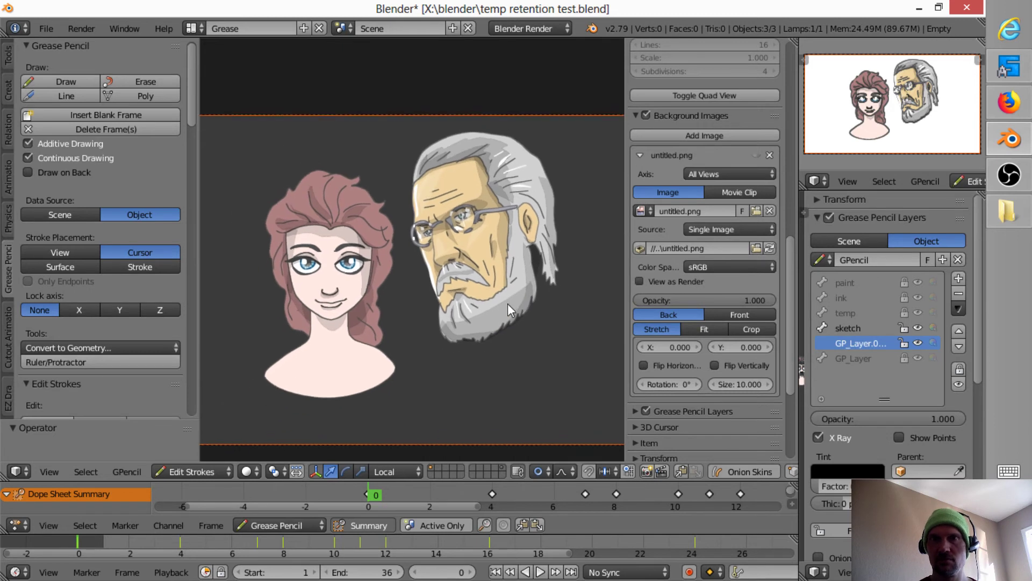
{"action": "left_click", "coordinate": [755, 155]}
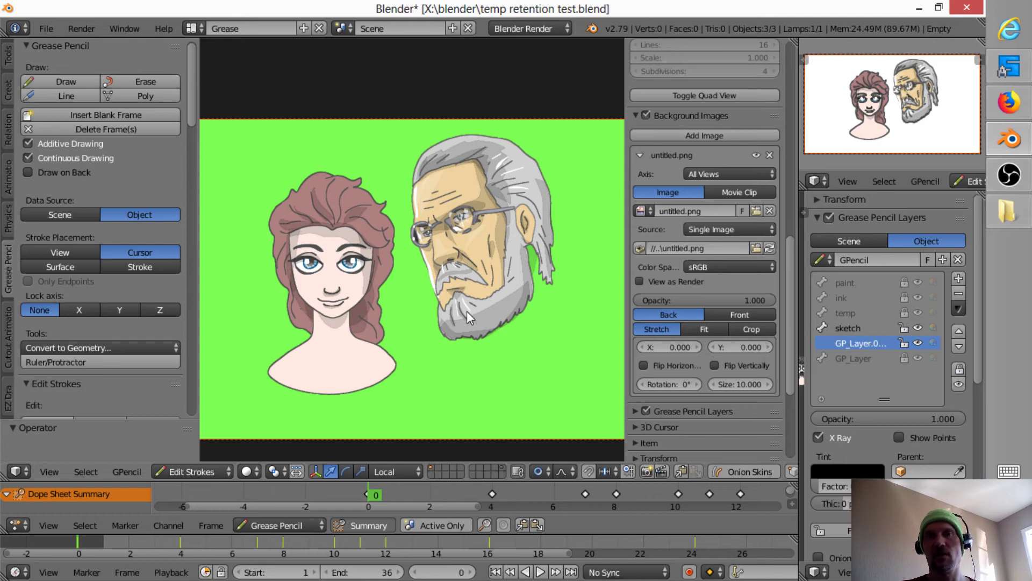
{"action": "left_click", "coordinate": [918, 358]}
Preview the animation with Alt+A, then stop playback with Esc
{"action": "scroll", "coordinate": [485, 277], "scroll_direction": "up", "scroll_amount": 5}
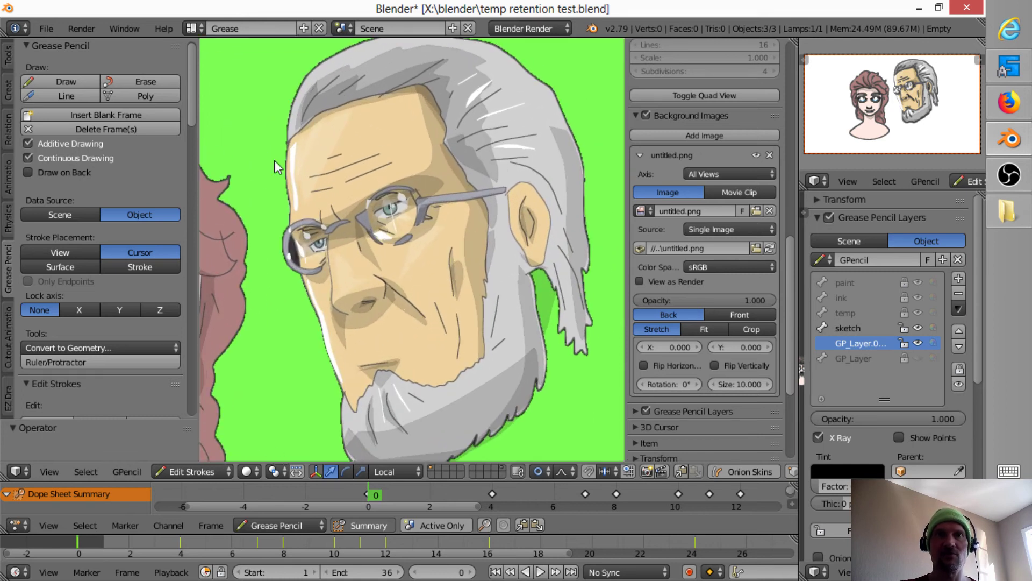
{"action": "scroll", "coordinate": [531, 287], "scroll_direction": "down", "scroll_amount": 5}
{"action": "scroll", "coordinate": [501, 335], "scroll_direction": "down", "scroll_amount": 1}
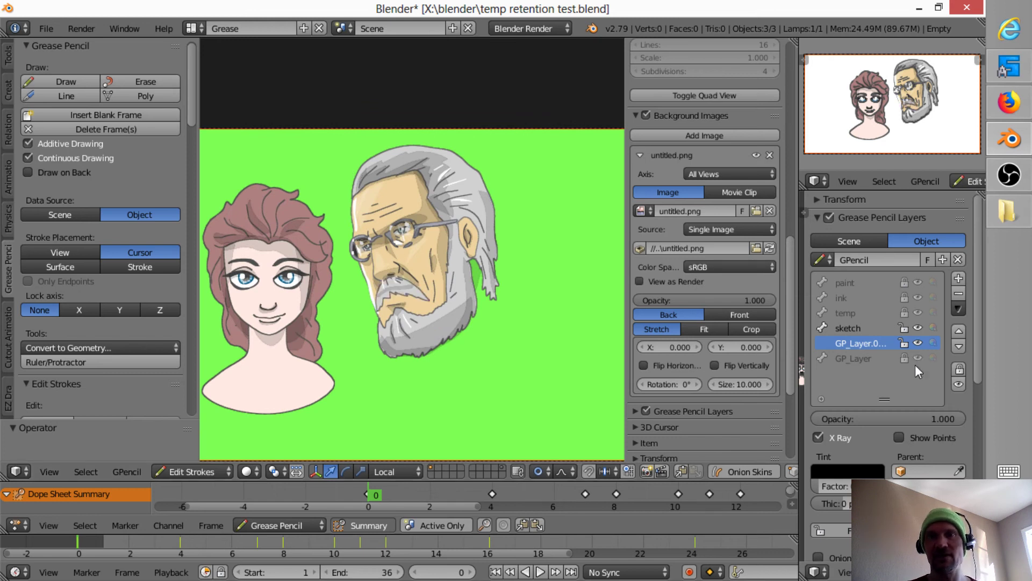
{"action": "key", "text": "alt+a"}
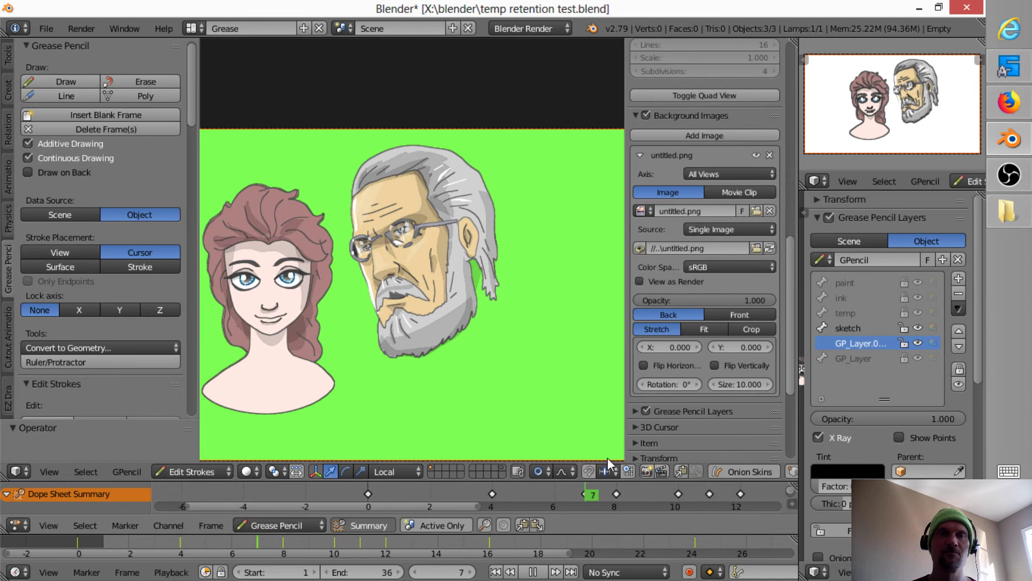
{"action": "key", "text": "Escape"}
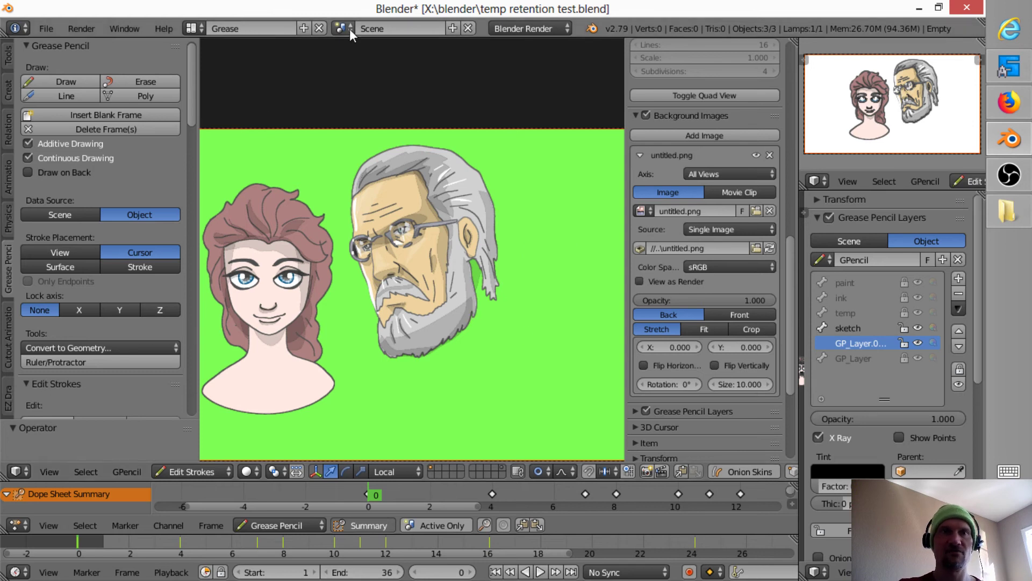
Move from the Scripting layout to the UV Editing layout
{"action": "key", "text": "ctrl+Right"}
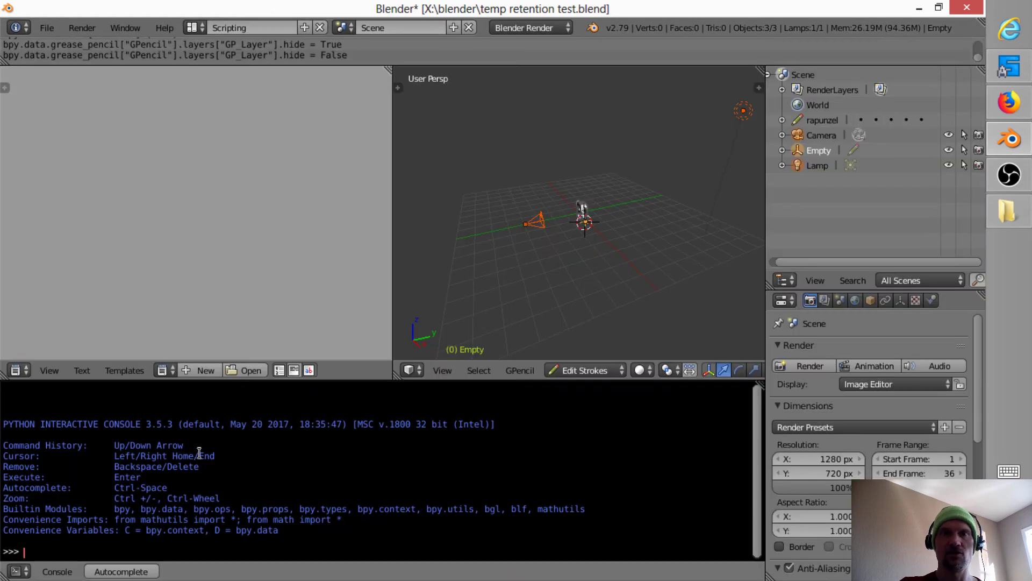
{"action": "left_click", "coordinate": [192, 27]}
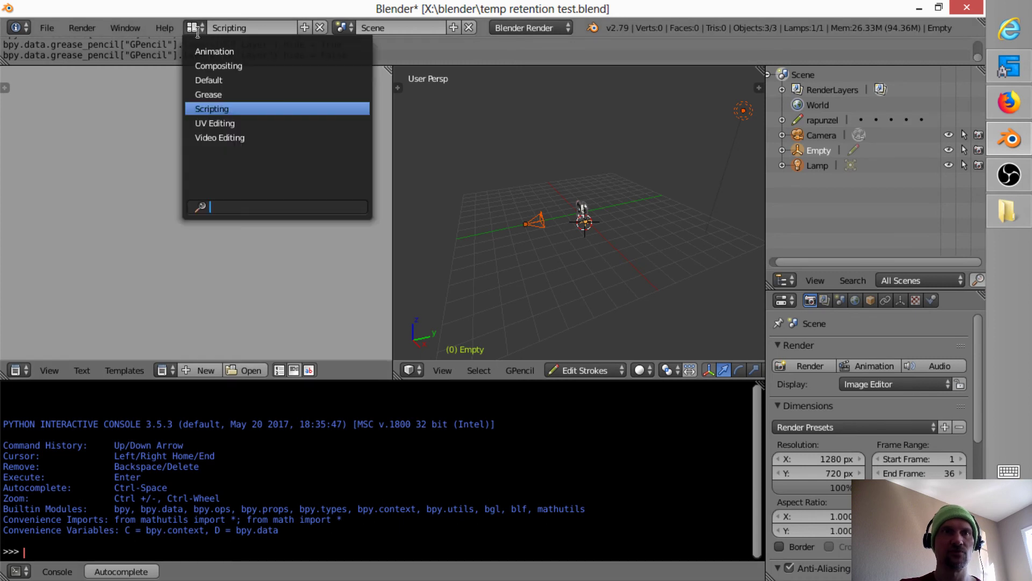
{"action": "left_click", "coordinate": [217, 122]}
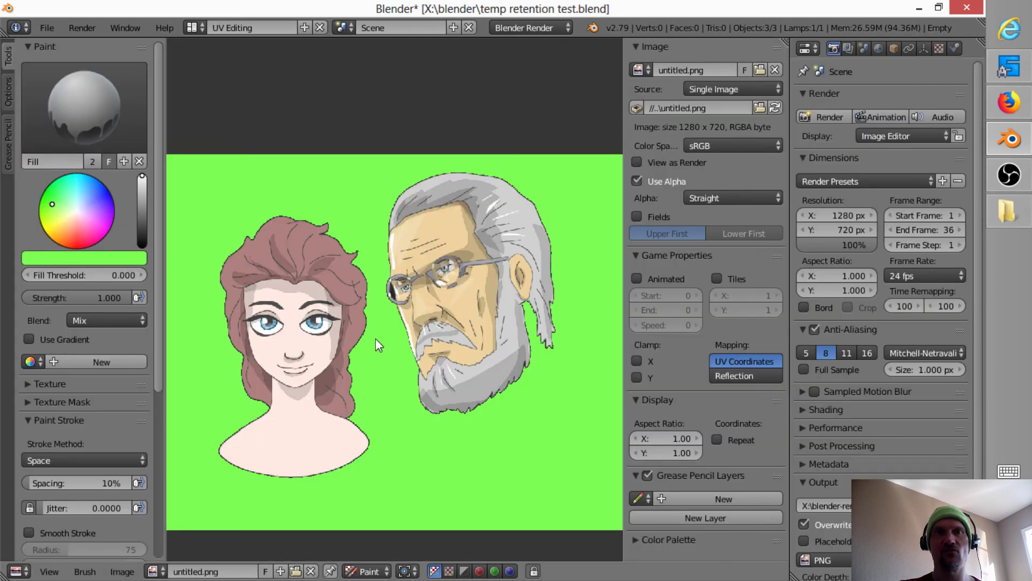
Paint a dark zigzag over the old man's face with the TexDraw brush, then return to Grease
{"action": "left_click", "coordinate": [139, 137]}
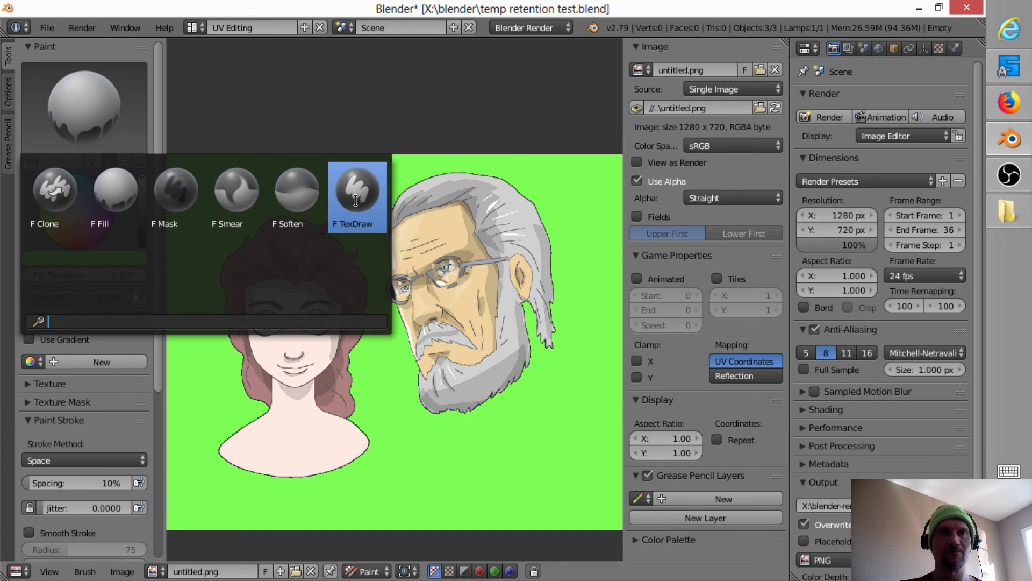
{"action": "left_click", "coordinate": [352, 196]}
{"action": "mouse_move", "coordinate": [402, 273]}
{"action": "left_mouse_down"}
{"action": "mouse_move", "coordinate": [457, 285]}
{"action": "mouse_move", "coordinate": [472, 319]}
{"action": "mouse_move", "coordinate": [449, 351]}
{"action": "mouse_move", "coordinate": [496, 349]}
{"action": "left_mouse_up"}
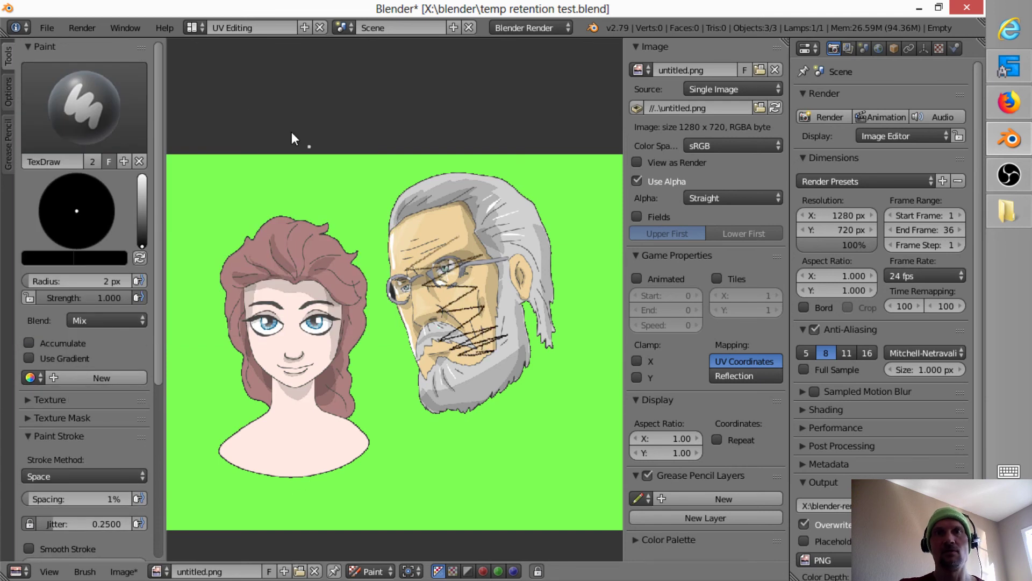
{"action": "key", "text": "ctrl+Left"}
{"action": "key", "text": "ctrl+Left"}
{"action": "key", "text": "ctrl+Left"}
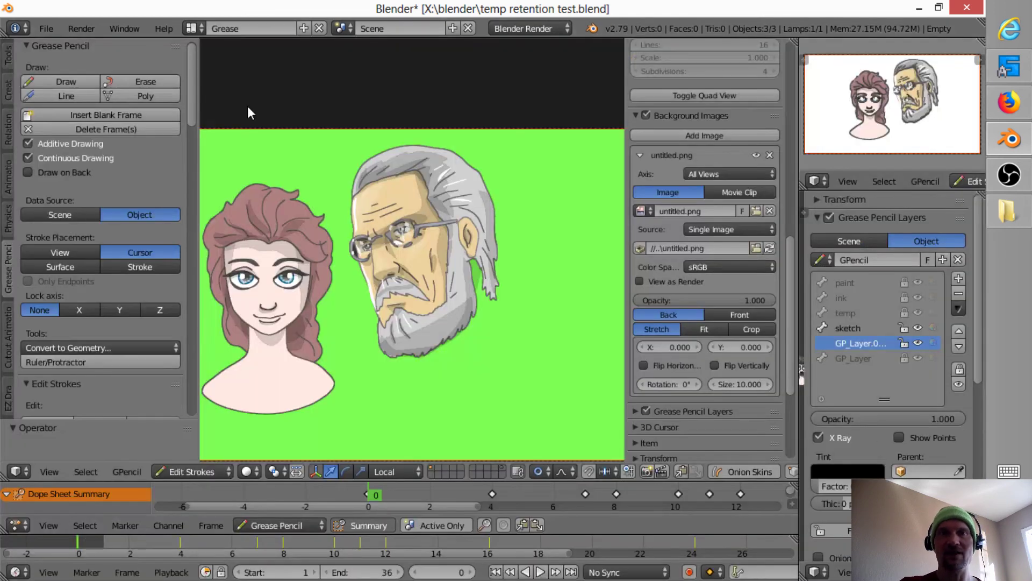
{"action": "scroll", "coordinate": [503, 265], "scroll_direction": "down", "scroll_amount": 3}
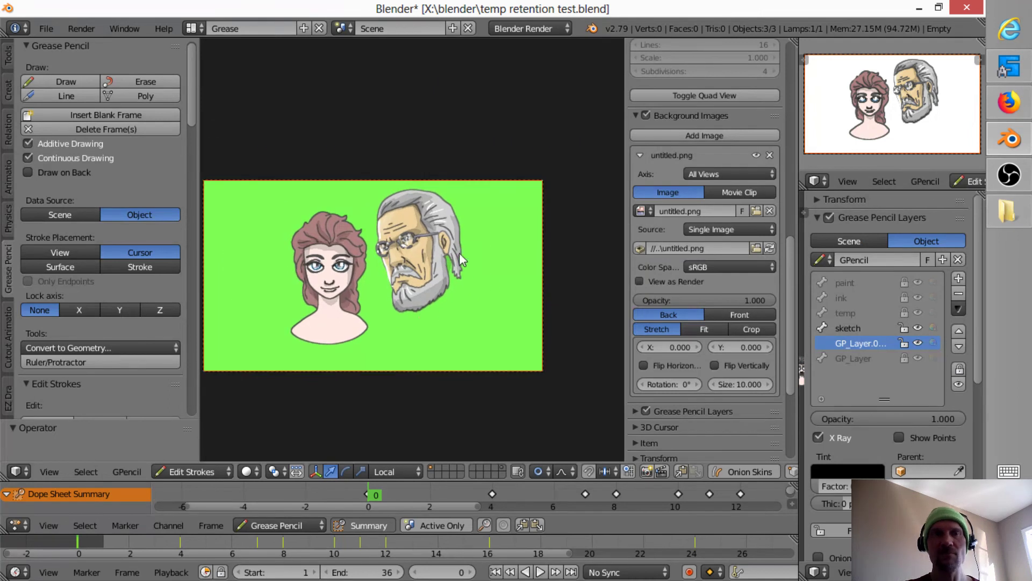
Reload the start-up file for a fresh scene, then glance at the File menu without choosing
{"action": "key", "text": "ctrl+n"}
{"action": "left_click", "coordinate": [393, 240]}
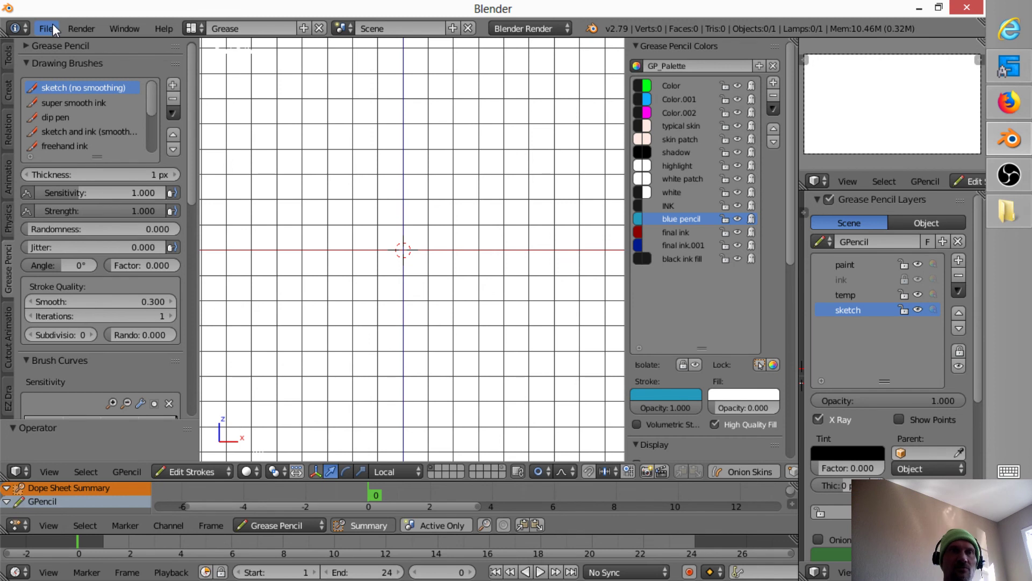
{"action": "left_click", "coordinate": [48, 28]}
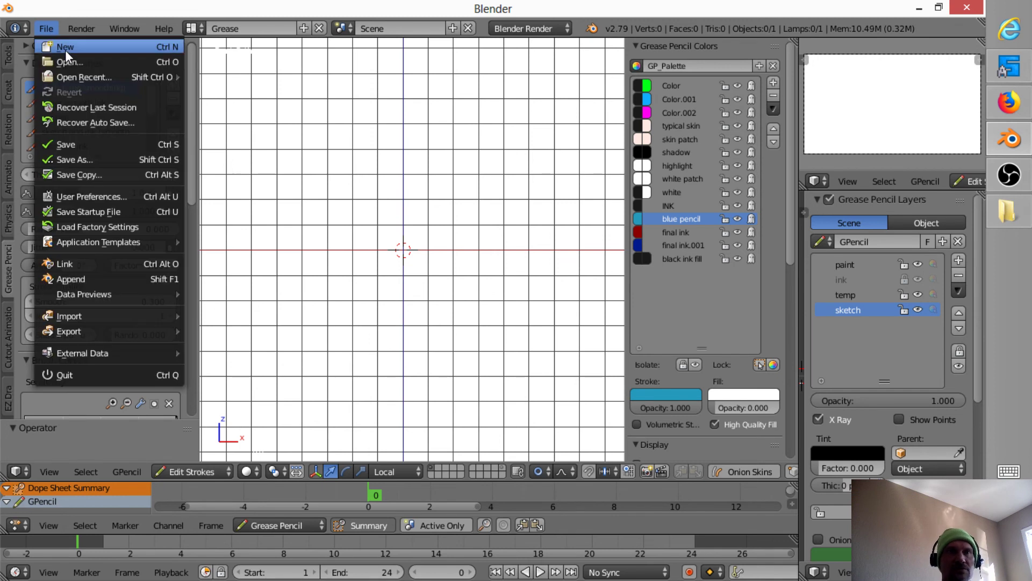
{"action": "left_click", "coordinate": [330, 124]}
Import X:\untitled.png via Add > Mesh > Images as Planes with a Shadeless material
{"action": "key", "text": "shift+a"}
{"action": "mouse_move", "coordinate": [354, 185]}
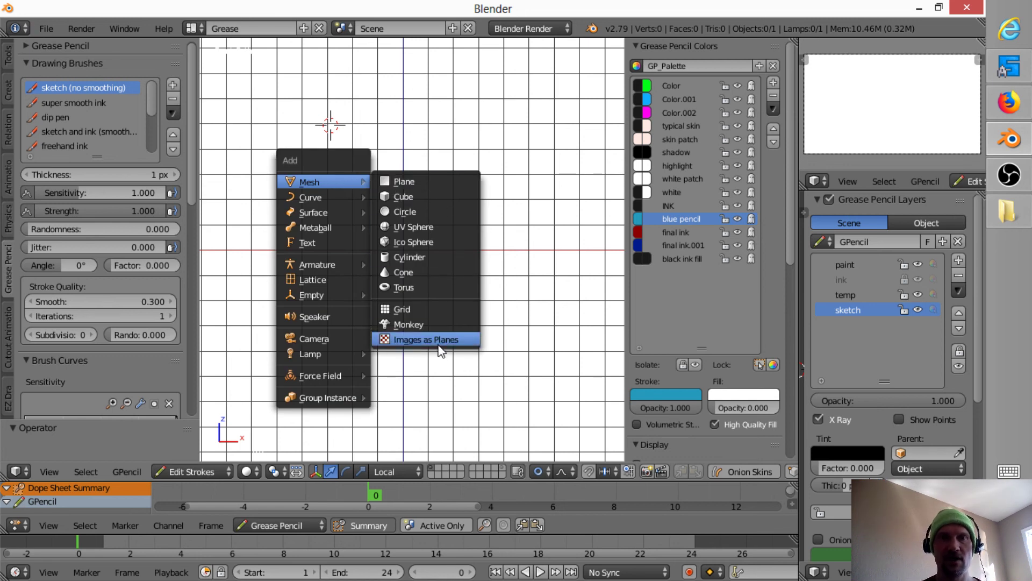
{"action": "left_click", "coordinate": [453, 344]}
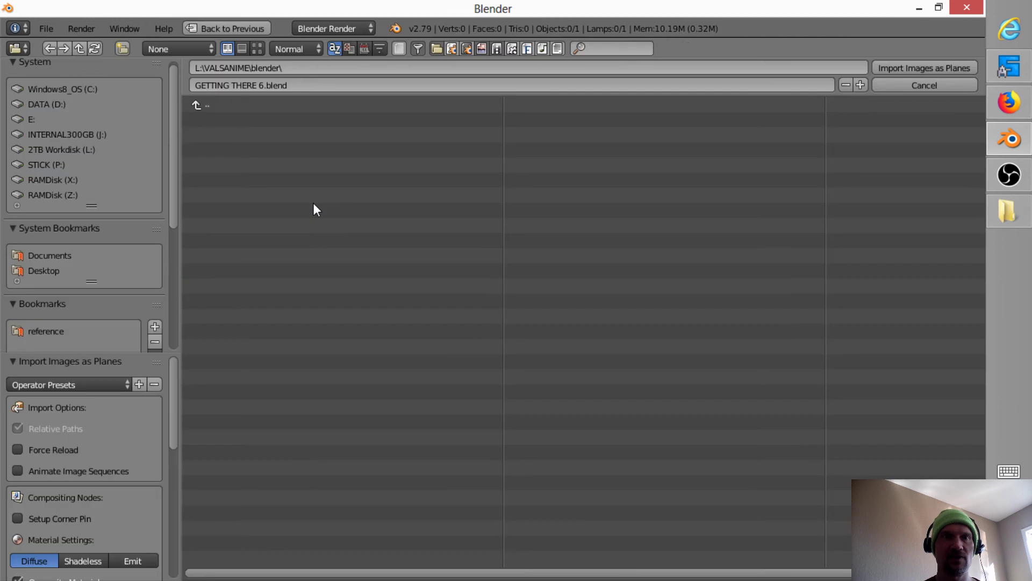
{"action": "left_click", "coordinate": [75, 179]}
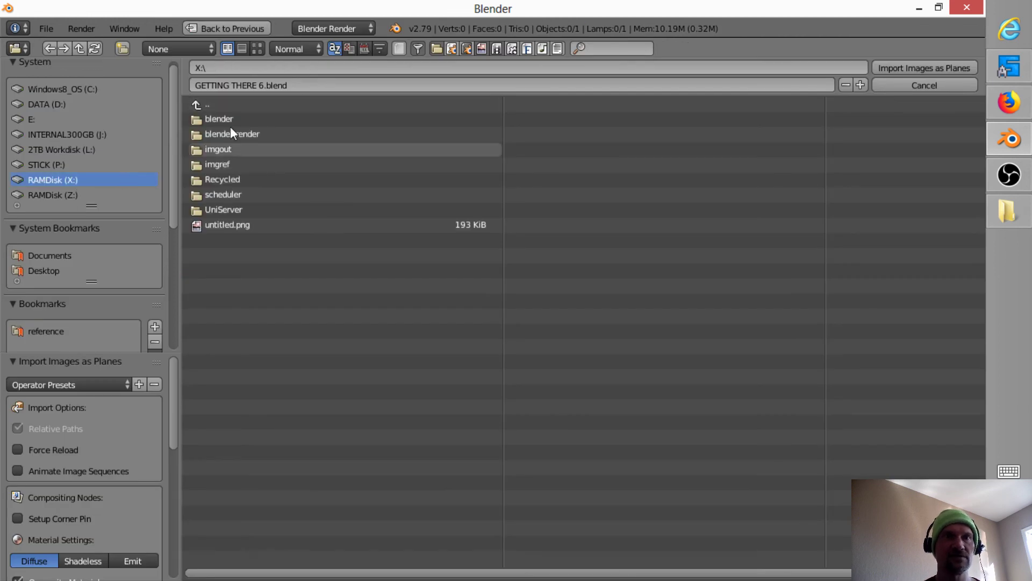
{"action": "left_click", "coordinate": [226, 225]}
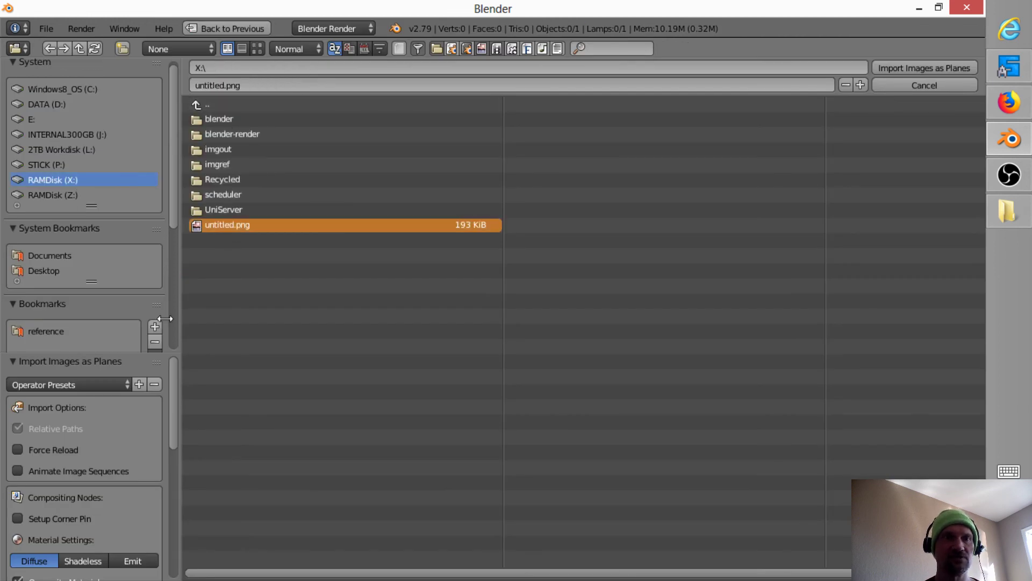
{"action": "left_click", "coordinate": [87, 560]}
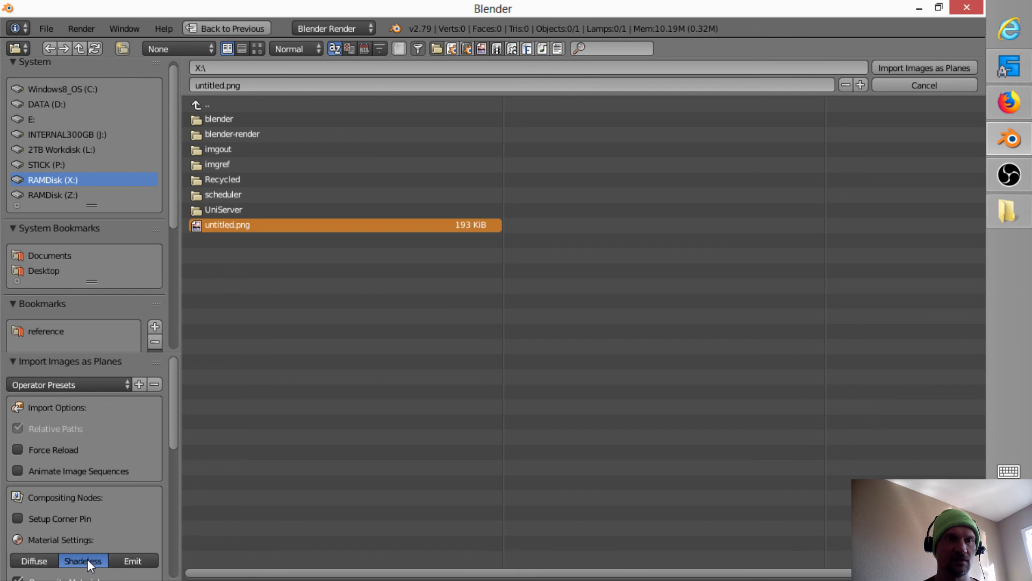
{"action": "left_click", "coordinate": [914, 69]}
Switch viewport shading to Texture and centre the view on the image plane
{"action": "scroll", "coordinate": [471, 193], "scroll_direction": "down", "scroll_amount": 4}
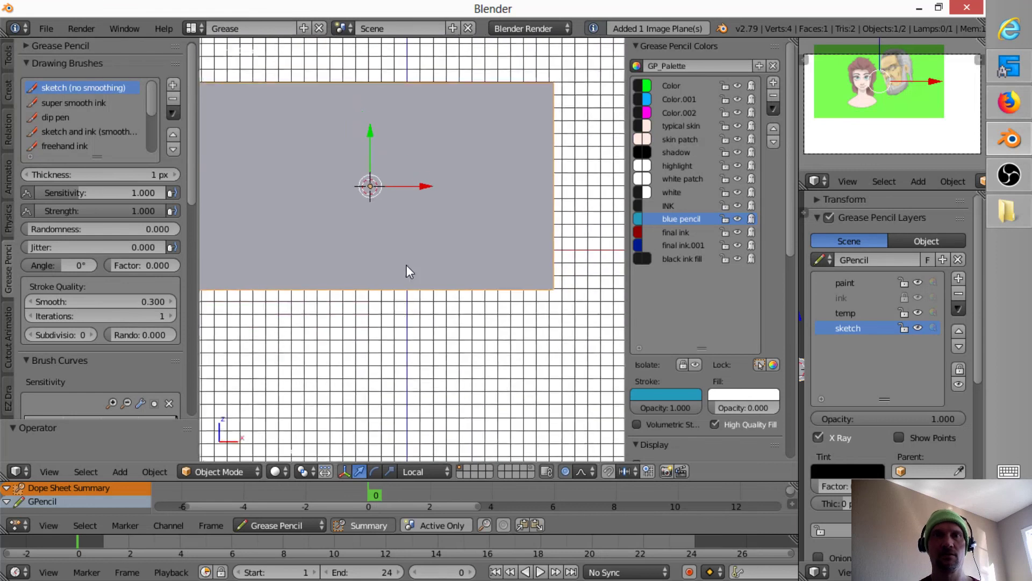
{"action": "left_click", "coordinate": [276, 472]}
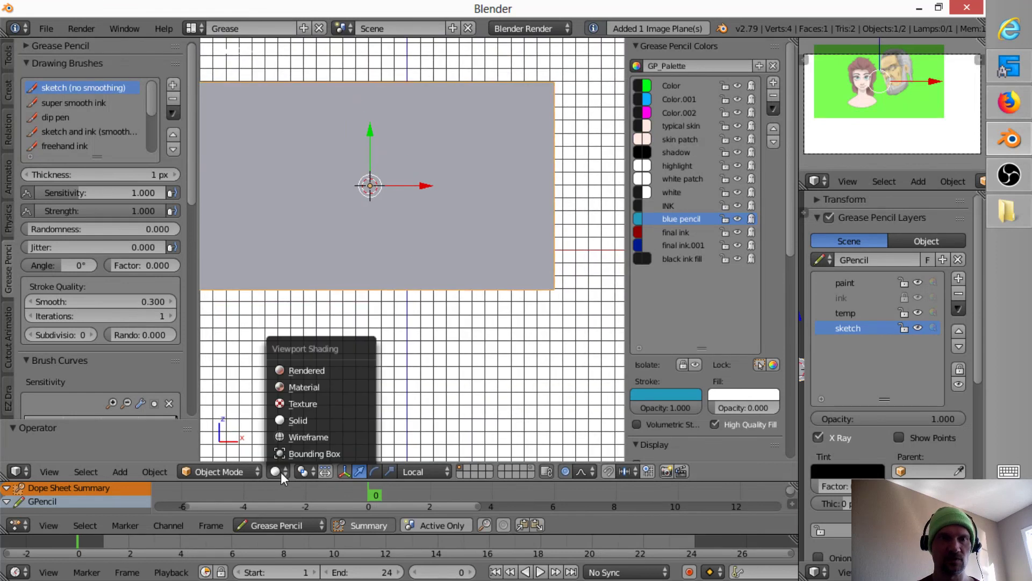
{"action": "left_click", "coordinate": [305, 405]}
{"action": "key", "text": "KP_Decimal"}
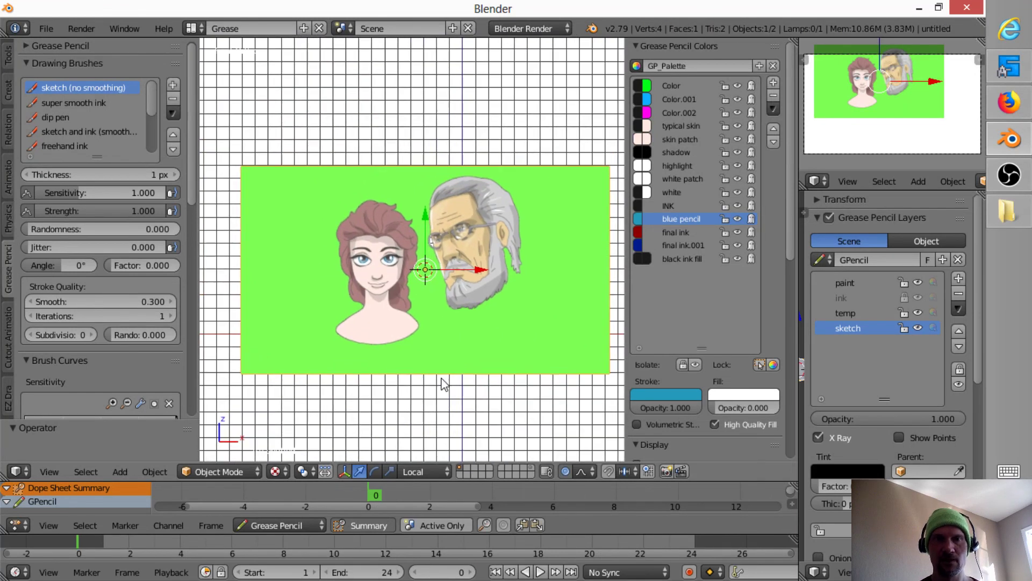
Put the plane into Texture Paint mode, view through the camera, then orbit away
{"action": "left_click", "coordinate": [228, 470]}
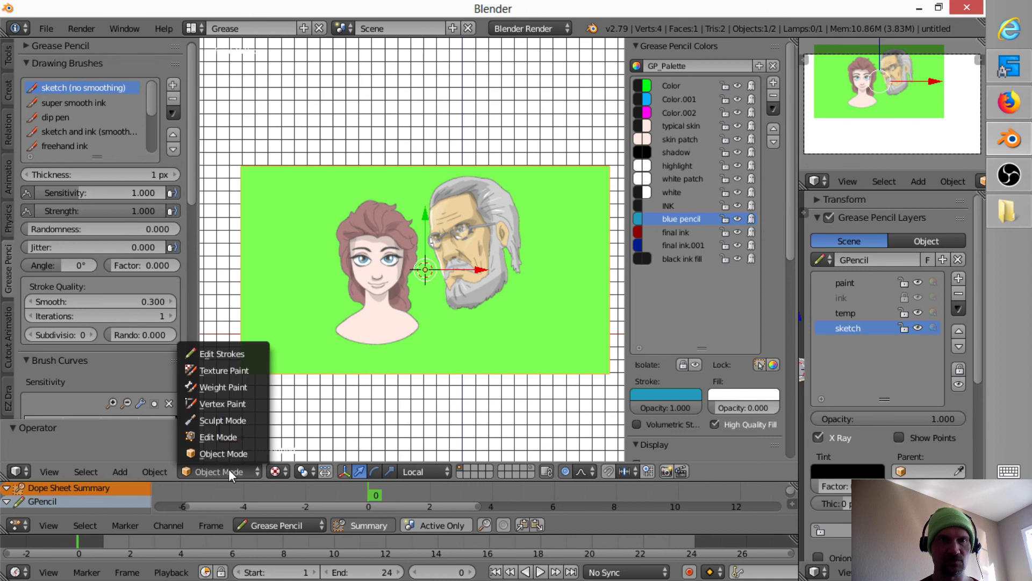
{"action": "left_click", "coordinate": [239, 372]}
{"action": "scroll", "coordinate": [470, 237], "scroll_direction": "up", "scroll_amount": 5}
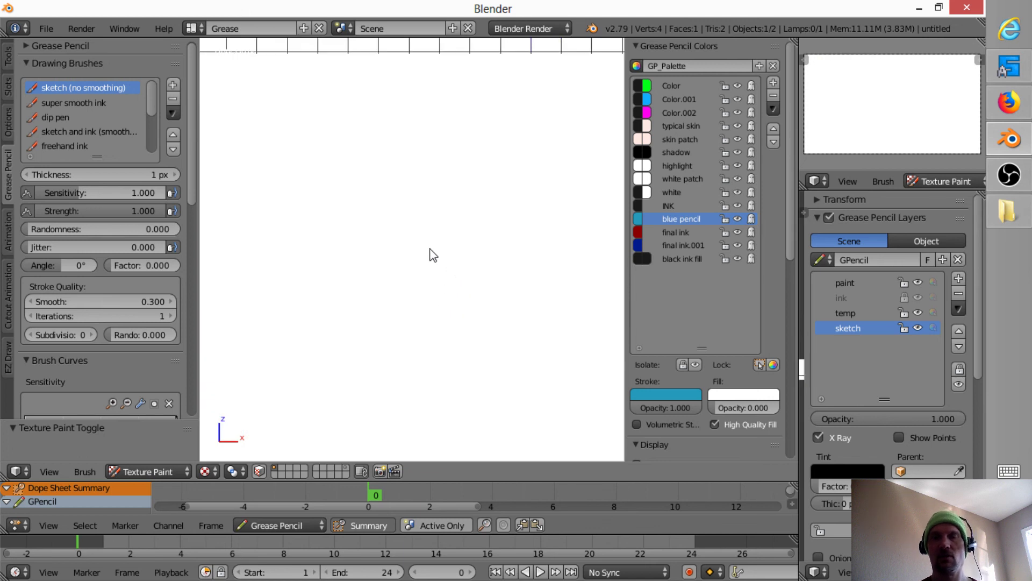
{"action": "key", "text": "KP_0"}
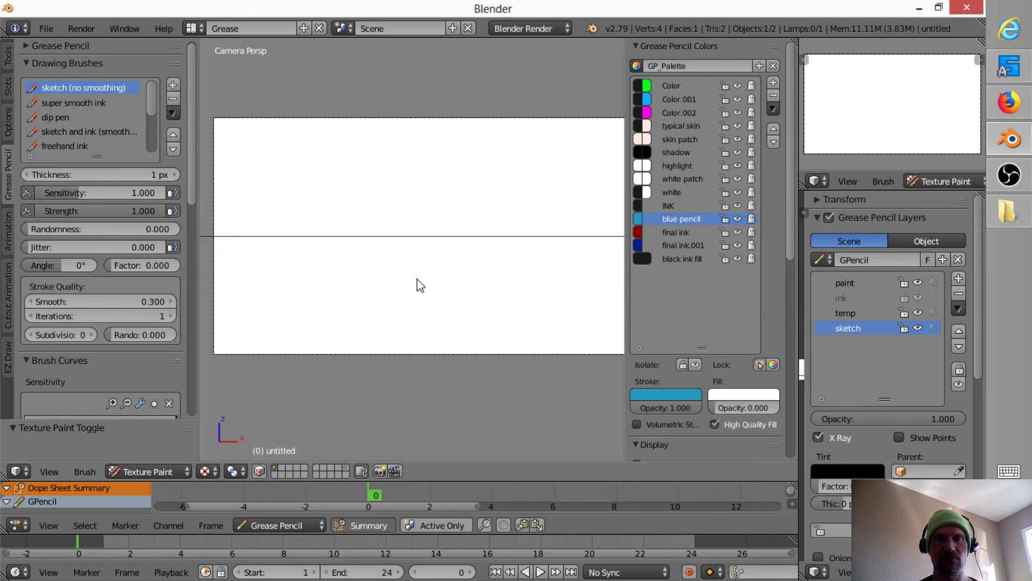
{"action": "scroll", "coordinate": [403, 307], "scroll_direction": "down", "scroll_amount": 2}
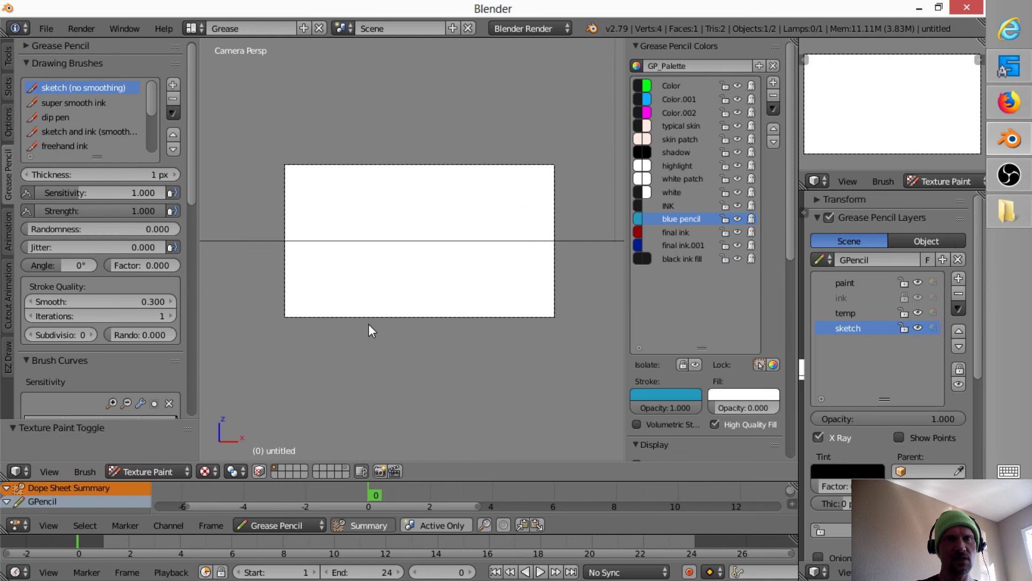
{"action": "middle_click_drag", "start_coordinate": [413, 283], "coordinate": [344, 317]}
Fill the blank untitled.png.001 image with solid bright green using the Fill brush
{"action": "key", "text": "ctrl+Right"}
{"action": "key", "text": "ctrl+Right"}
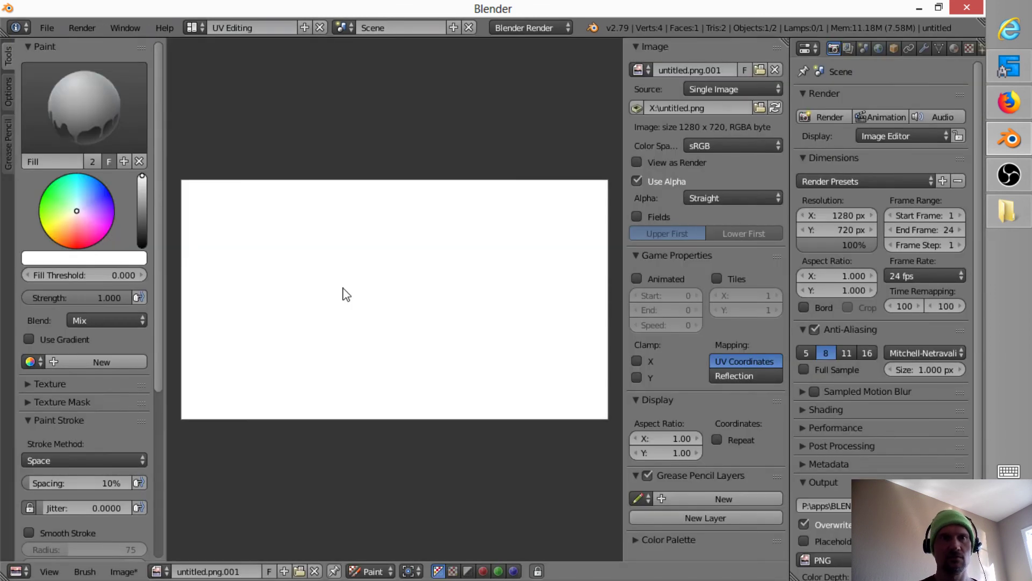
{"action": "left_click", "coordinate": [52, 202]}
{"action": "left_click", "coordinate": [338, 340]}
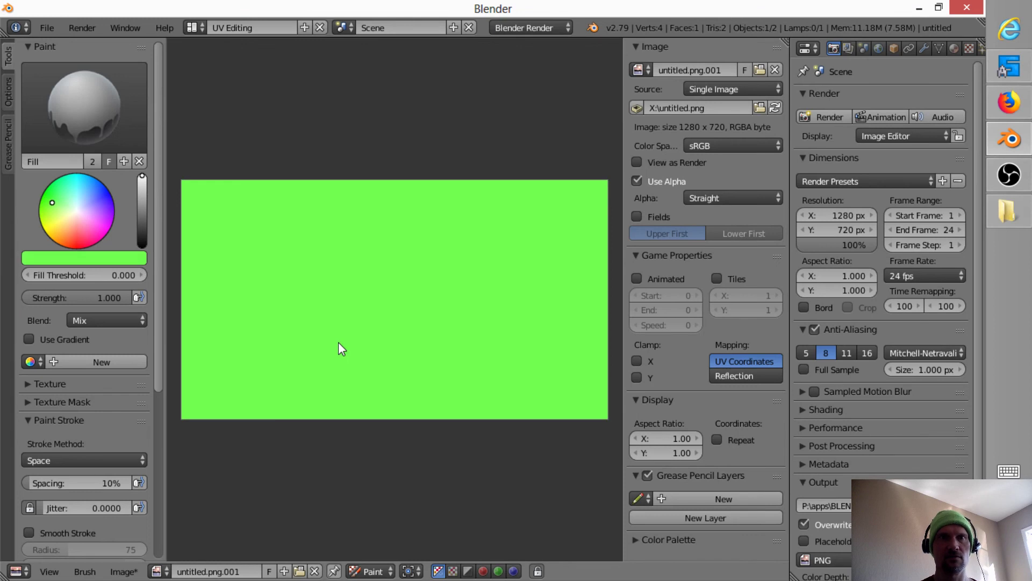
Check in the Grease layout's 3D view that the plane shows the green texture
{"action": "key", "text": "ctrl+Left"}
{"action": "key", "text": "ctrl+Left"}
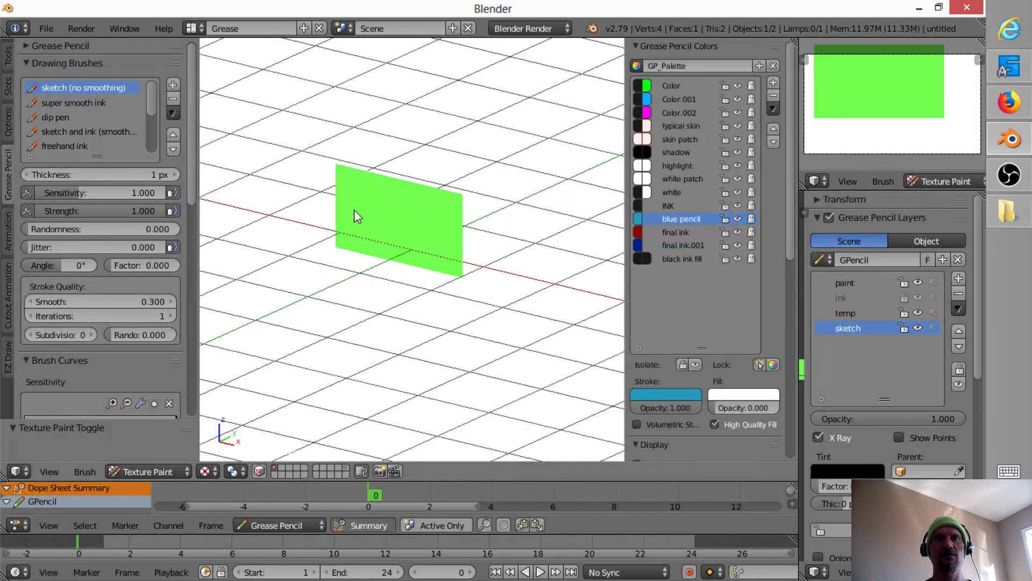
{"action": "scroll", "coordinate": [423, 198], "scroll_direction": "up", "scroll_amount": 6}
{"action": "middle_click_drag", "start_coordinate": [452, 201], "coordinate": [489, 259], "text": "shift"}
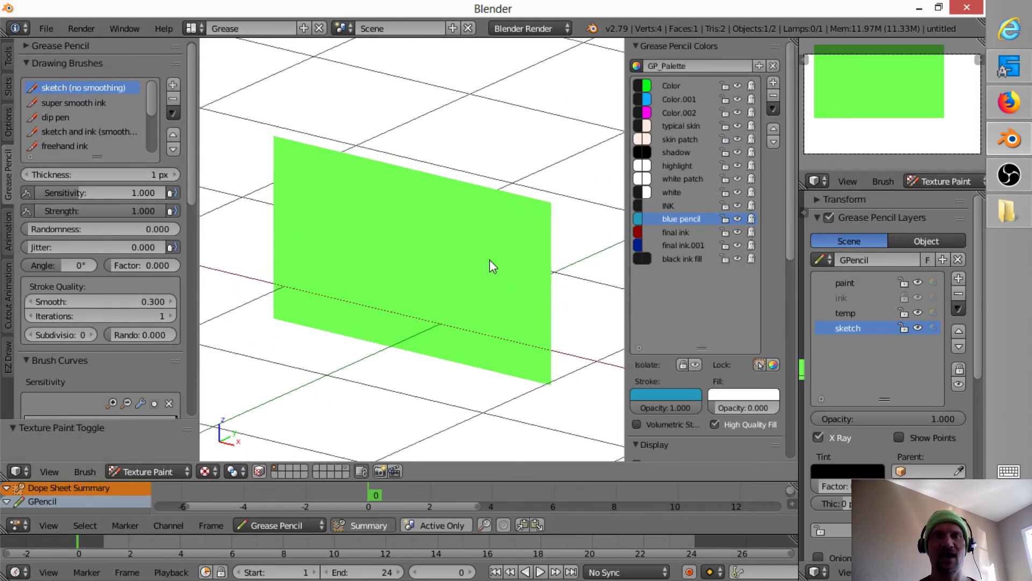
{"action": "scroll", "coordinate": [498, 237], "scroll_direction": "up", "scroll_amount": 2}
{"action": "key", "text": "ctrl+Right"}
{"action": "key", "text": "ctrl+Right"}
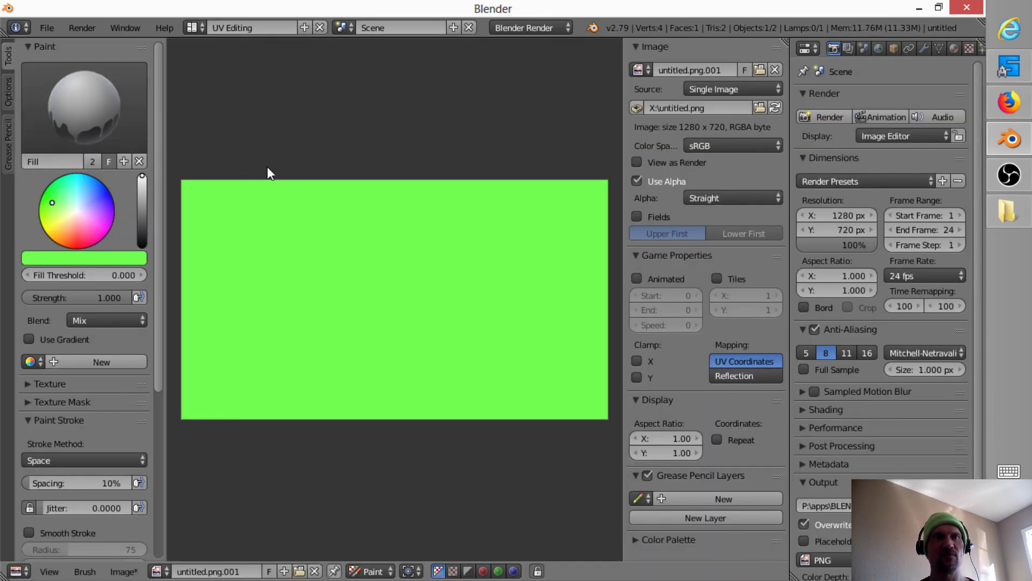
Paint a dark zigzag across the green image with the TexDraw brush
{"action": "key", "text": "1"}
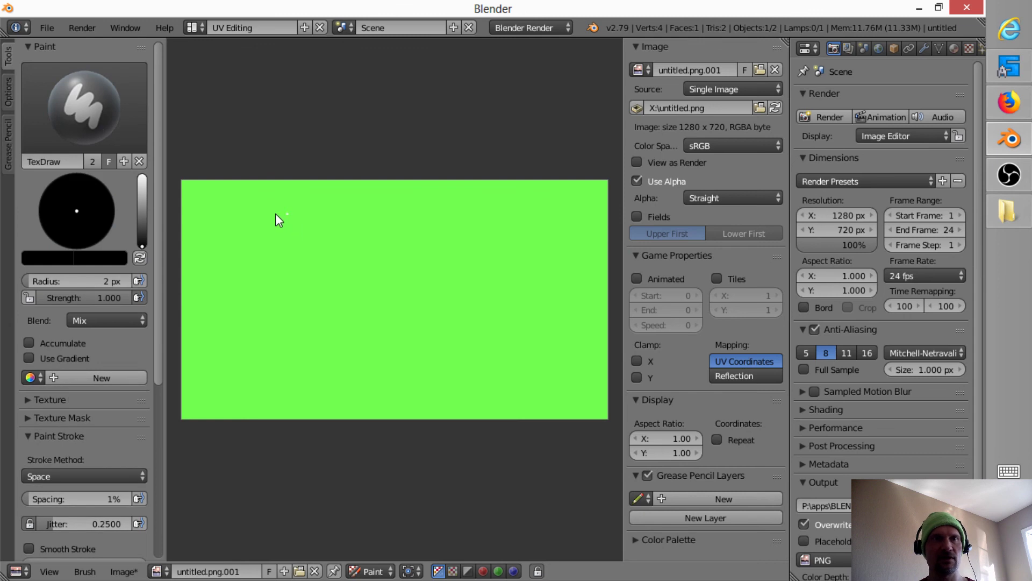
{"action": "left_click_drag", "start_coordinate": [340, 240], "coordinate": [433, 294]}
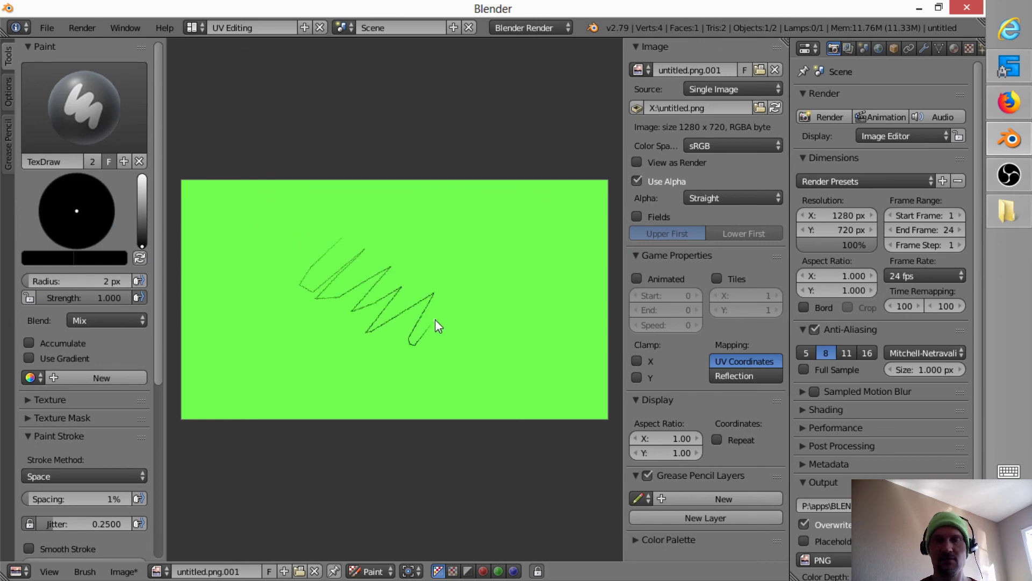
{"action": "key", "text": "ctrl+Left"}
{"action": "key", "text": "ctrl+Left"}
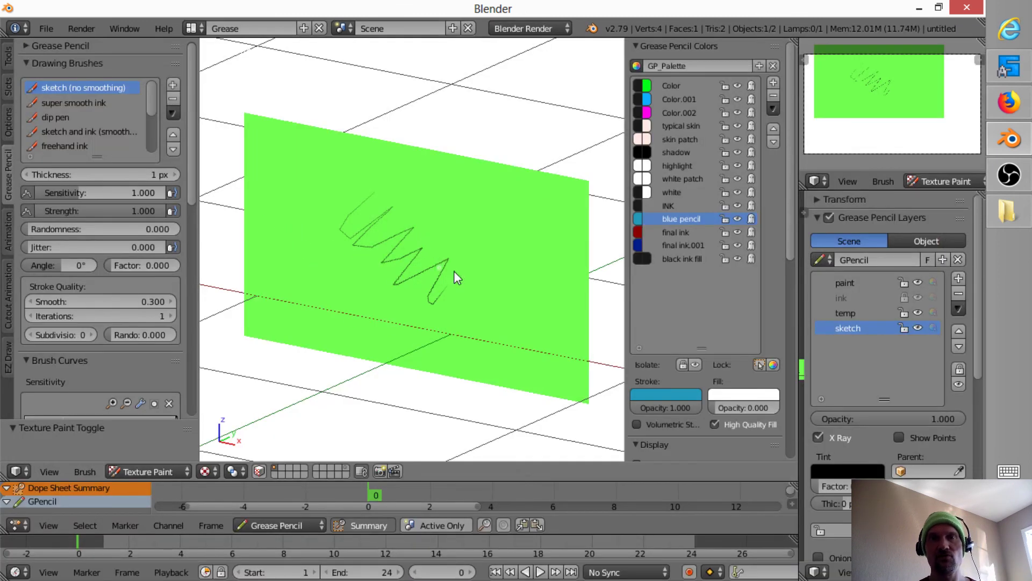
{"action": "middle_click_drag", "start_coordinate": [464, 292], "coordinate": [518, 249]}
{"action": "scroll", "coordinate": [518, 247], "scroll_direction": "up", "scroll_amount": 3}
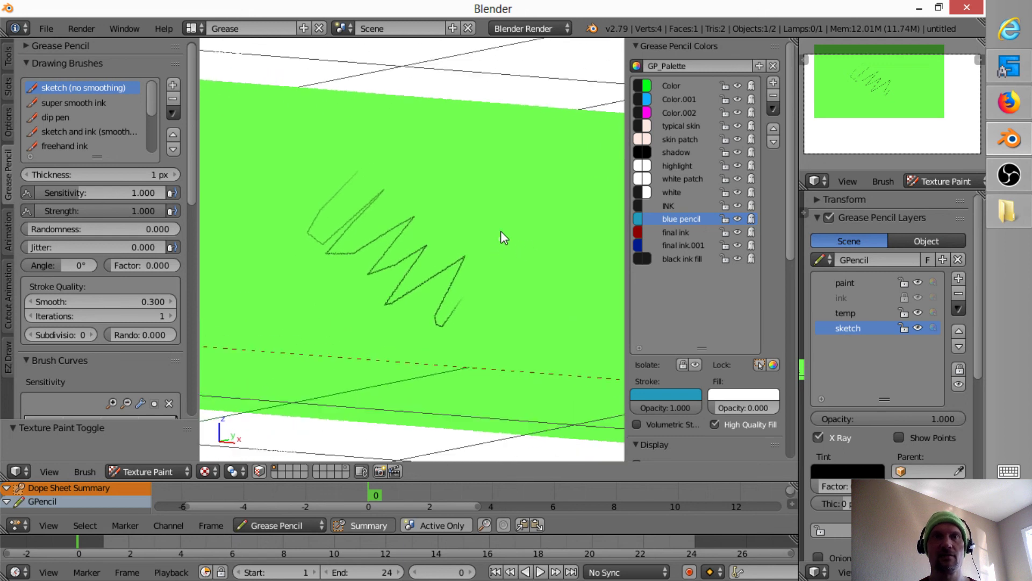
Paint three scribbled loop circles onto the plane directly in the 3D viewport
{"action": "mouse_move", "coordinate": [494, 152]}
{"action": "left_mouse_down"}
{"action": "mouse_move", "coordinate": [461, 180]}
{"action": "mouse_move", "coordinate": [454, 169]}
{"action": "left_mouse_up"}
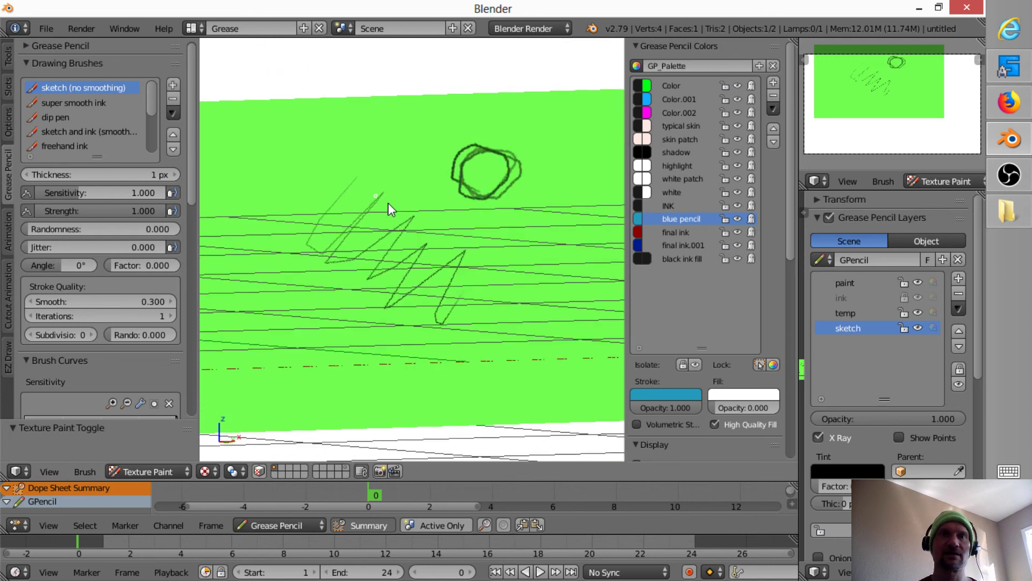
{"action": "middle_click_drag", "start_coordinate": [424, 219], "coordinate": [500, 207]}
{"action": "mouse_move", "coordinate": [465, 229]}
{"action": "left_mouse_down"}
{"action": "mouse_move", "coordinate": [406, 250]}
{"action": "mouse_move", "coordinate": [429, 292]}
{"action": "mouse_move", "coordinate": [415, 249]}
{"action": "left_mouse_up"}
{"action": "mouse_move", "coordinate": [415, 249]}
{"action": "middle_mouse_down"}
{"action": "mouse_move", "coordinate": [403, 279]}
{"action": "mouse_move", "coordinate": [298, 173]}
{"action": "middle_mouse_up"}
{"action": "mouse_move", "coordinate": [298, 172]}
{"action": "left_mouse_down"}
{"action": "mouse_move", "coordinate": [327, 187]}
{"action": "mouse_move", "coordinate": [290, 192]}
{"action": "left_mouse_up"}
{"action": "mouse_move", "coordinate": [291, 192]}
{"action": "middle_mouse_down"}
{"action": "mouse_move", "coordinate": [410, 240]}
{"action": "mouse_move", "coordinate": [409, 228]}
{"action": "middle_mouse_up"}
{"action": "key", "text": "ctrl+Right"}
{"action": "key", "text": "ctrl+Right"}
{"action": "key", "text": "ctrl+Right"}
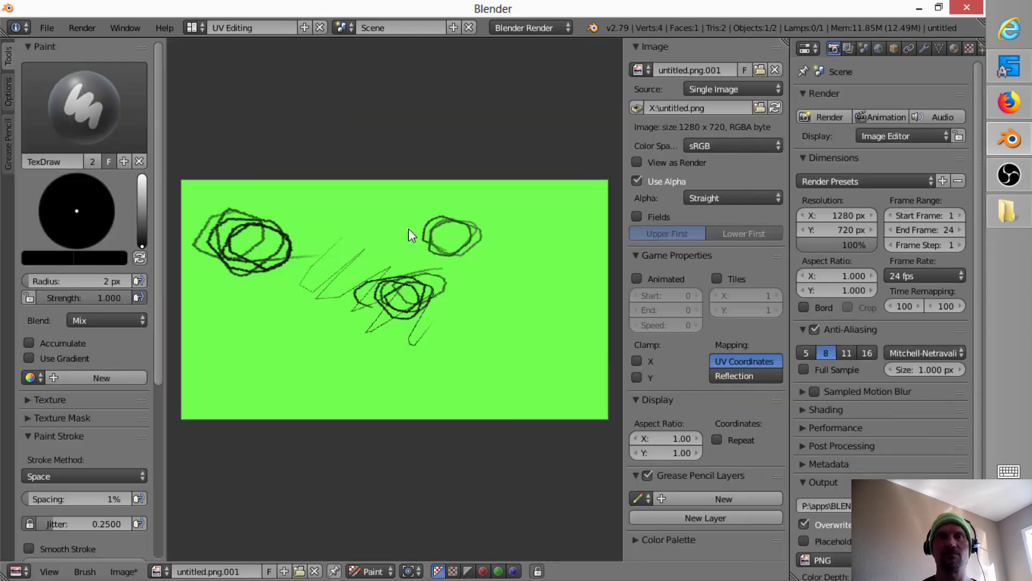
{"action": "key", "text": "ctrl+Left"}
{"action": "key", "text": "ctrl+Left"}
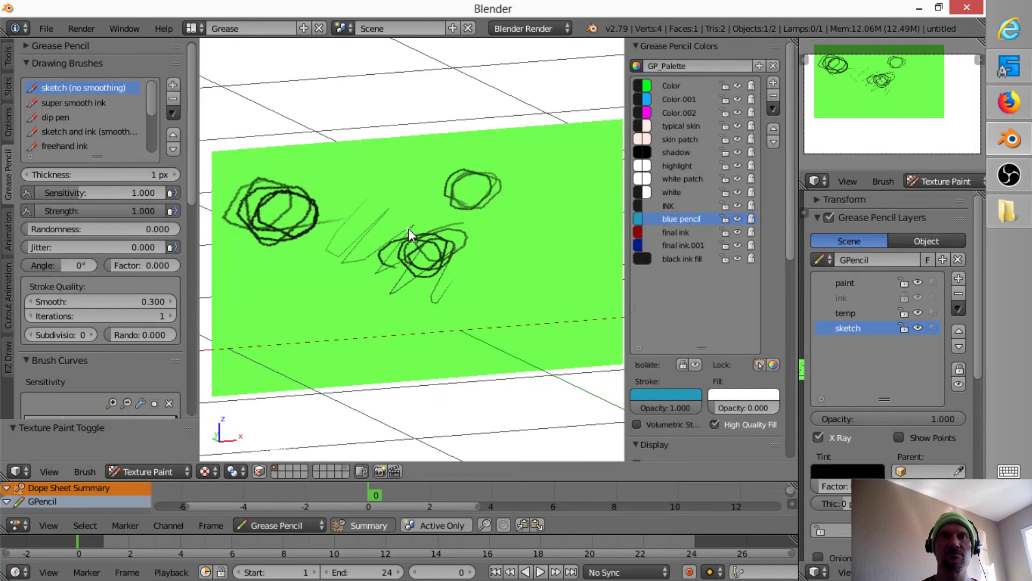